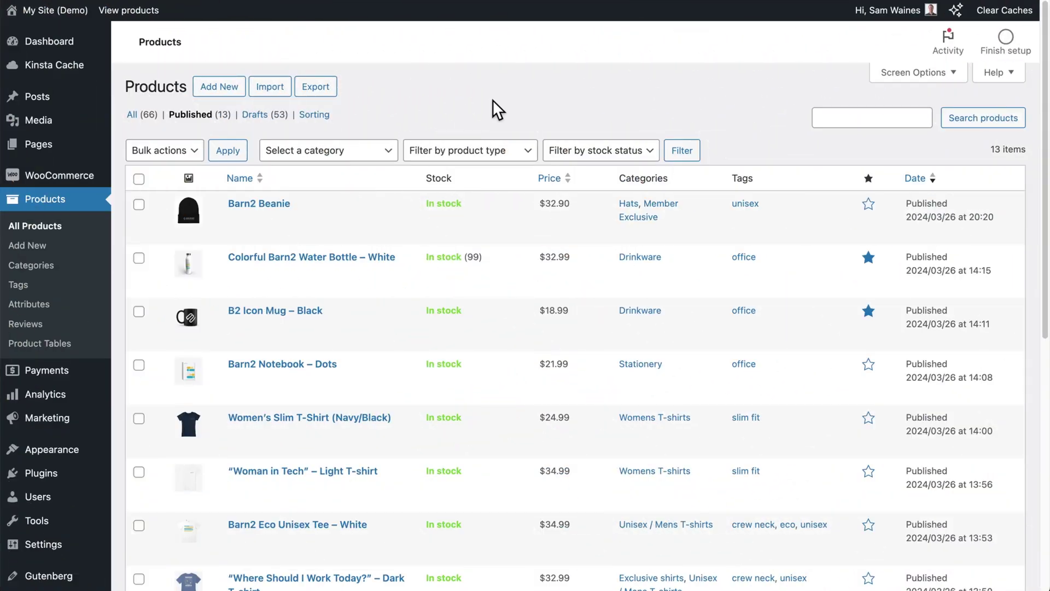
# Save the store-wide product inventory settings in WooCommerce with stock management enabled
pyautogui.moveTo(81, 181)
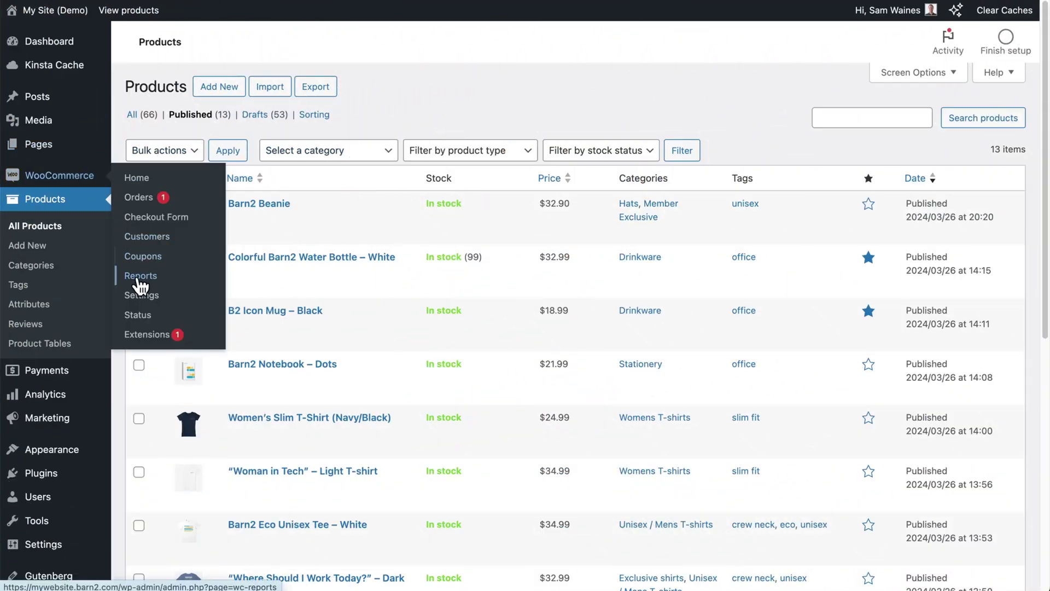
pyautogui.click(141, 297)
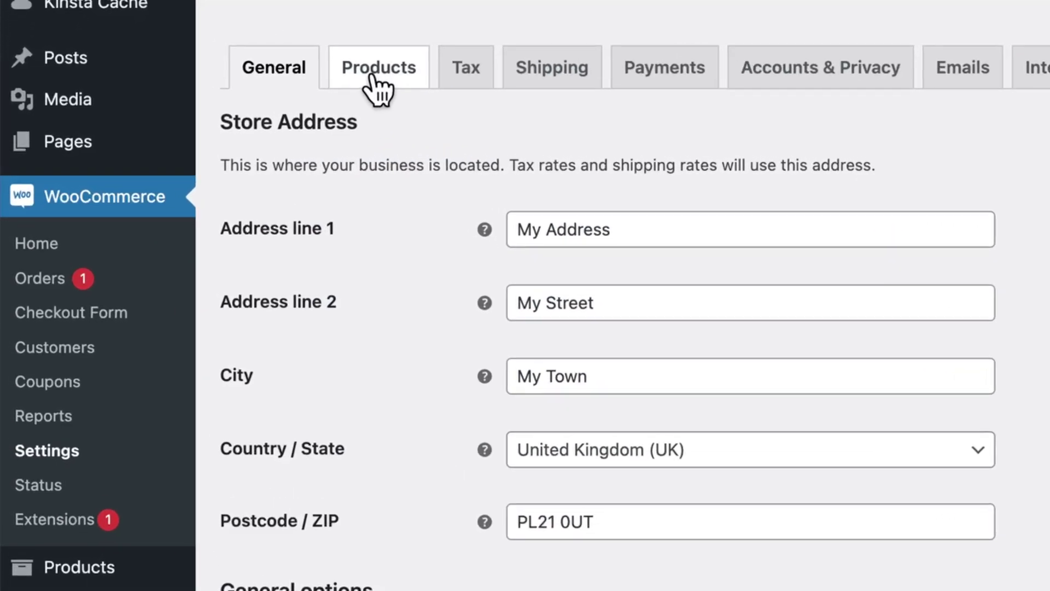
pyautogui.click(375, 76)
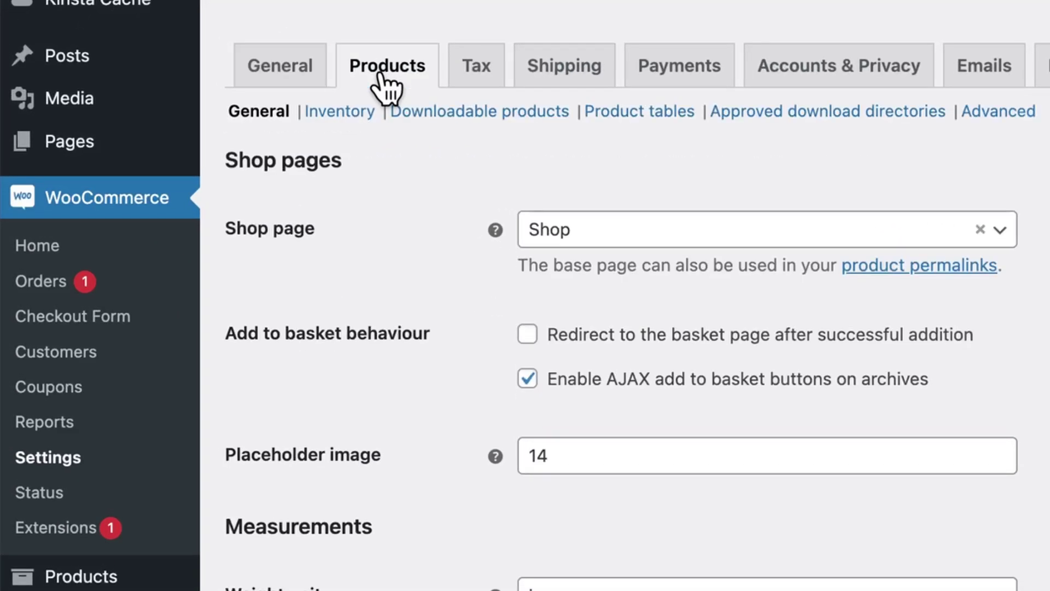
pyautogui.click(333, 119)
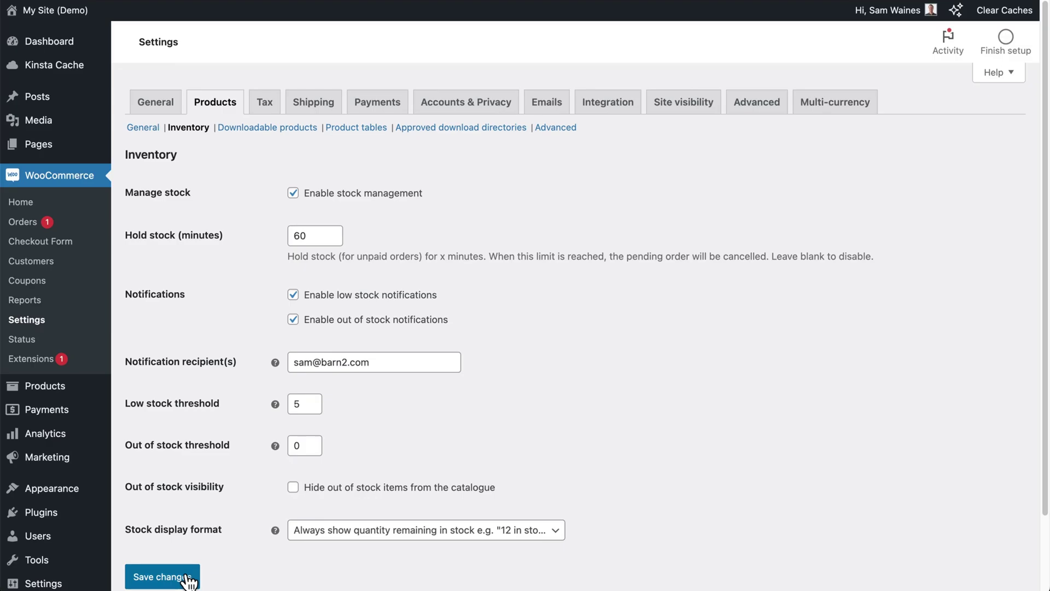
pyautogui.click(162, 576)
# Open the published product Barn2 Beanie for editing and show its inventory data
pyautogui.click(44, 395)
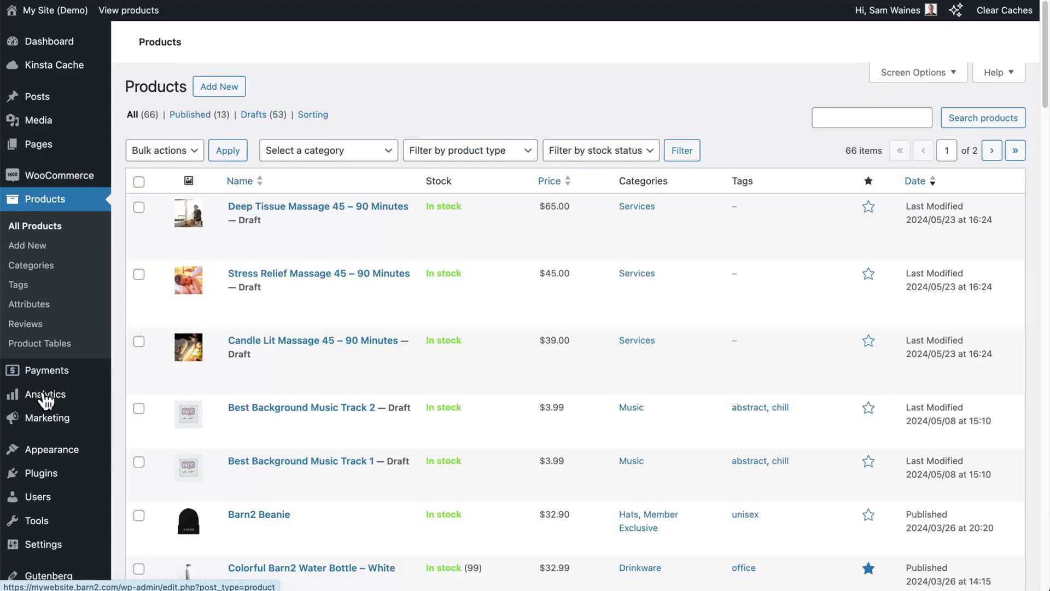
pyautogui.click(216, 115)
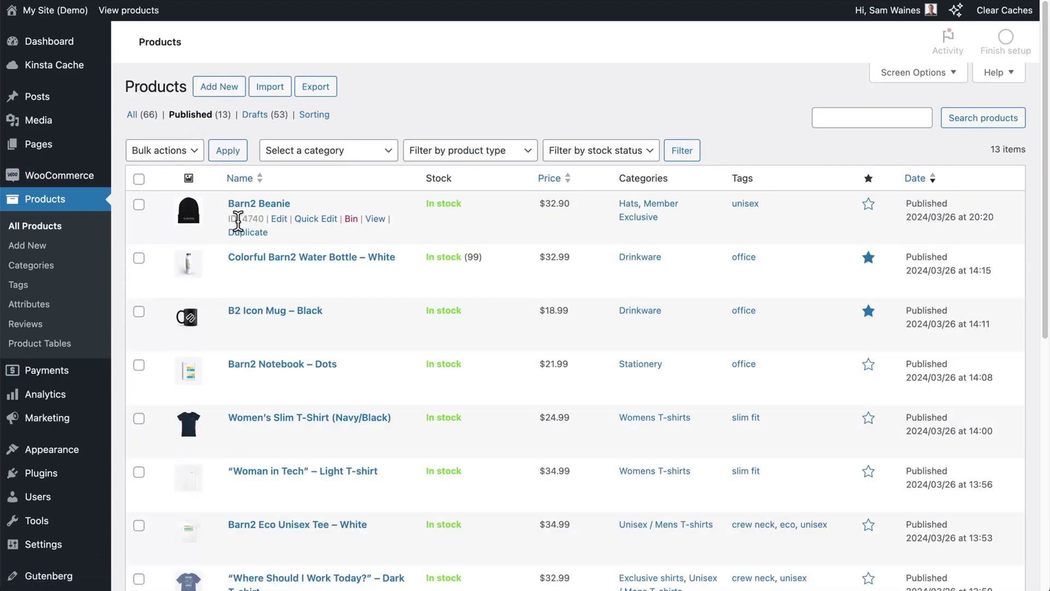
pyautogui.click(280, 222)
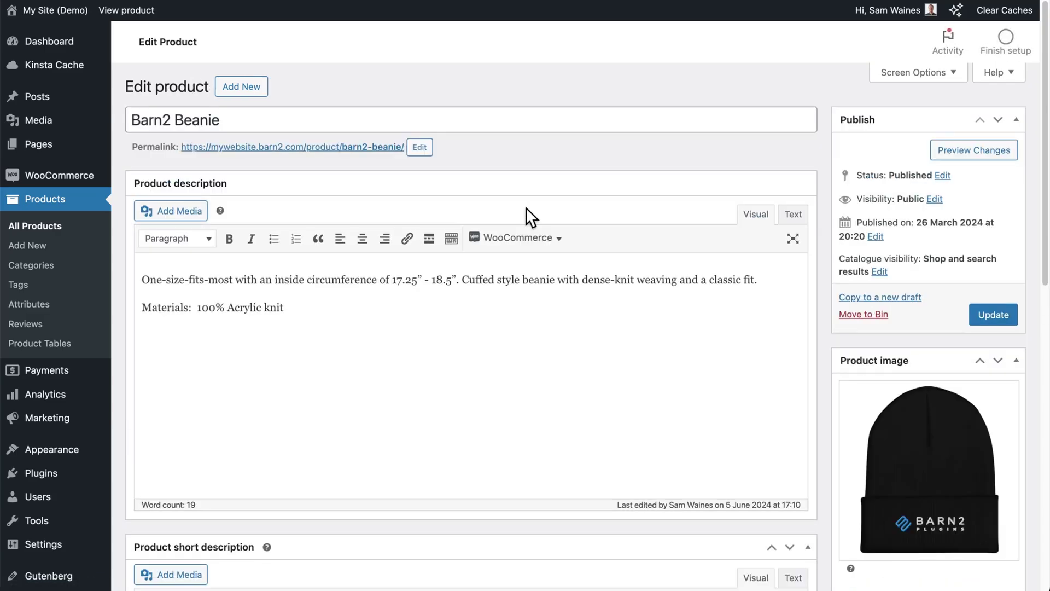
pyautogui.scroll(-6, 526, 208)
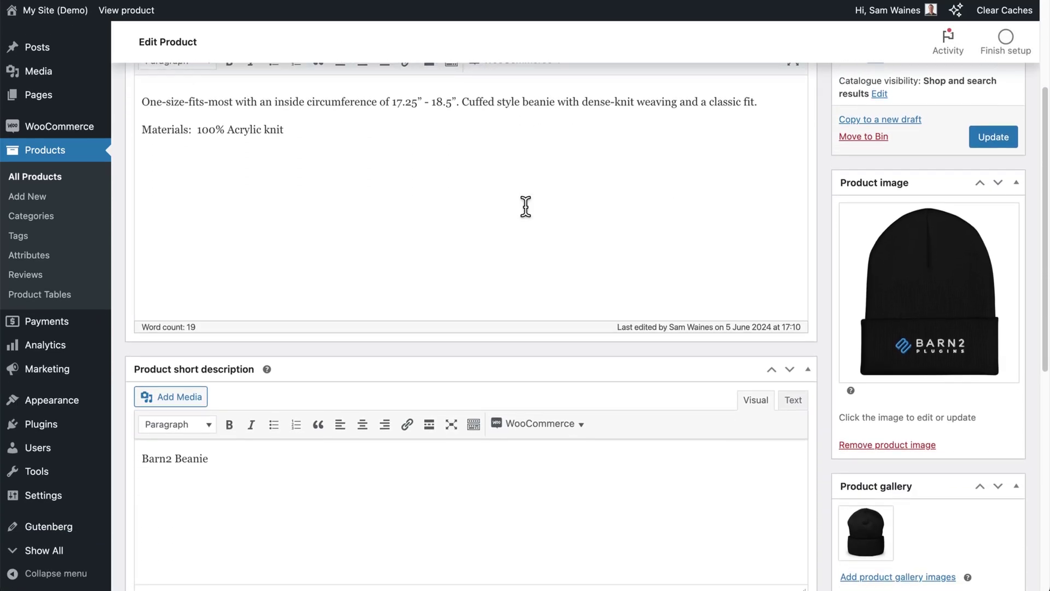
pyautogui.scroll(-5, 525, 207)
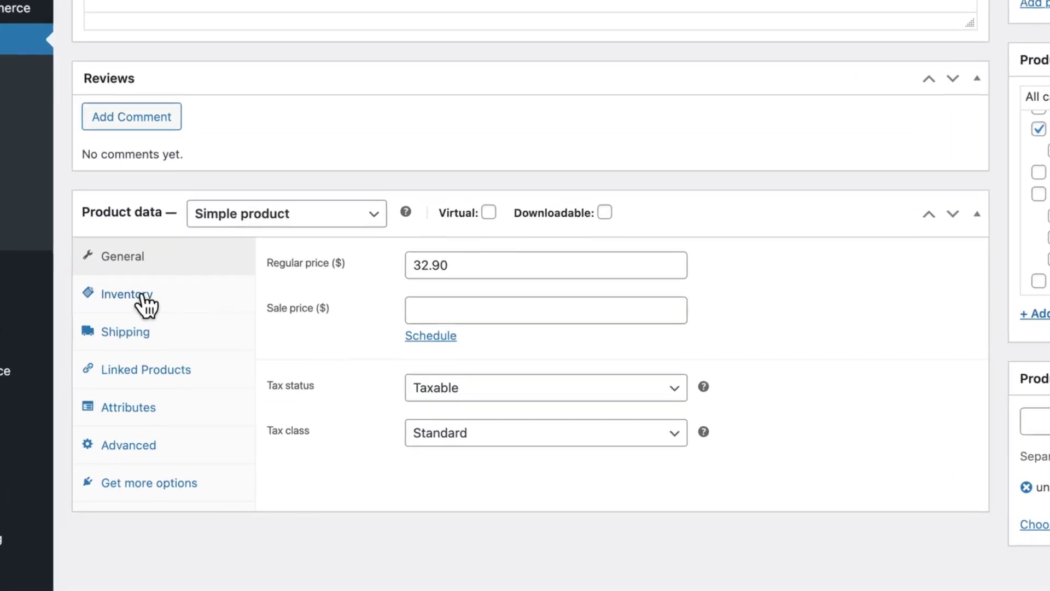
pyautogui.click(120, 268)
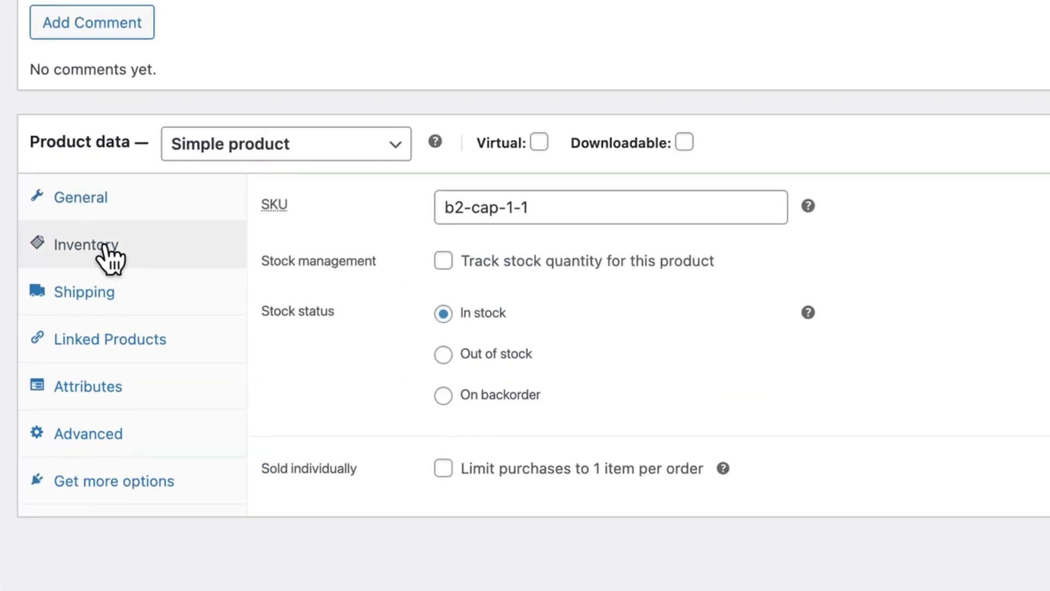
# Enable stock quantity tracking for the beanie, set back-orders to "Allow, but notify customer", and update the product
pyautogui.click(443, 261)
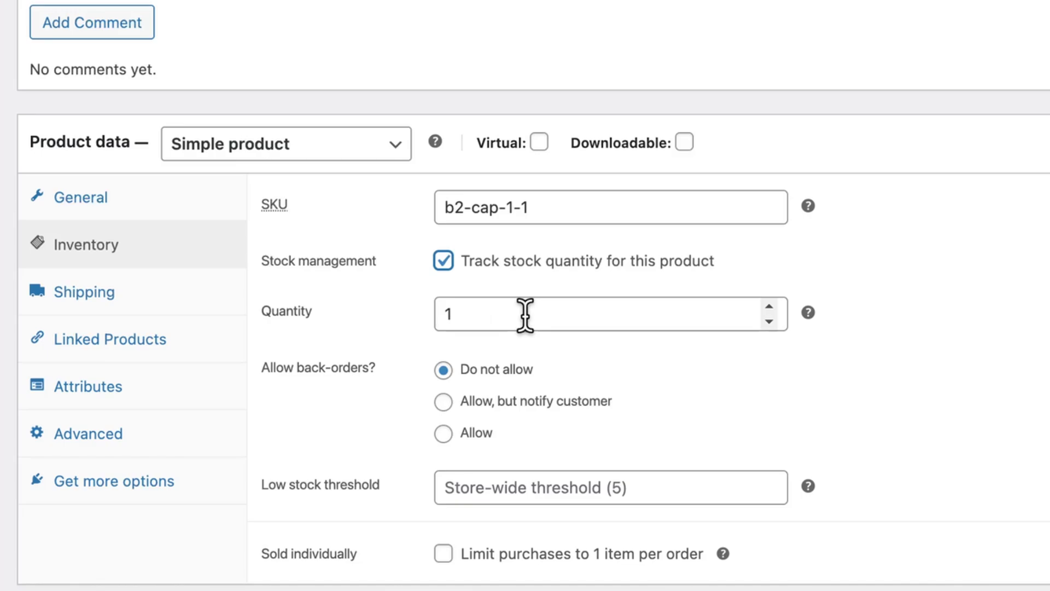
pyautogui.scroll(-1, 684, 350)
pyautogui.scroll(1, 682, 344)
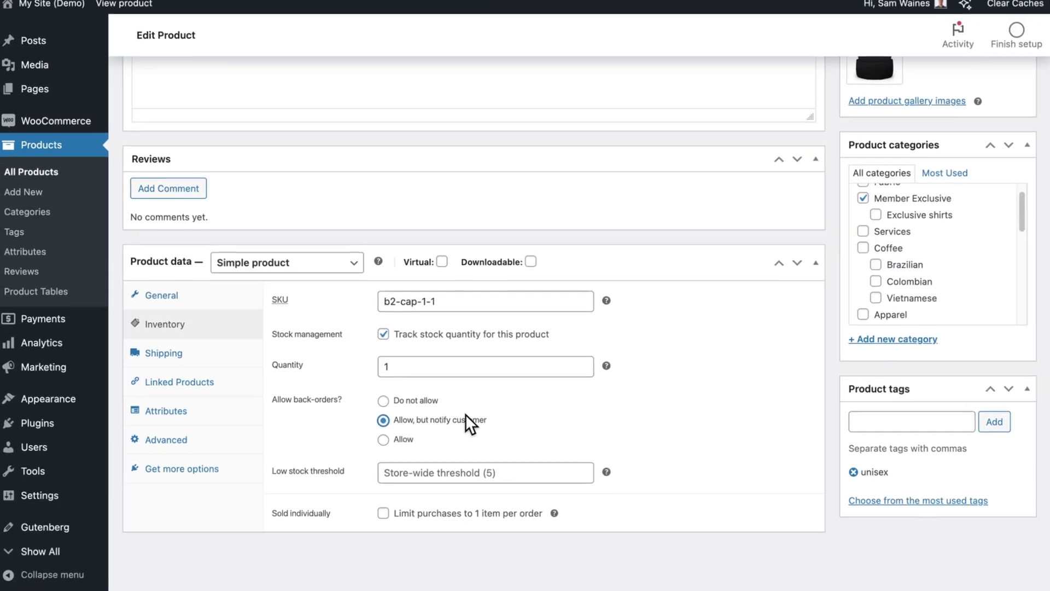
pyautogui.scroll(10, 701, 350)
pyautogui.scroll(2, 701, 351)
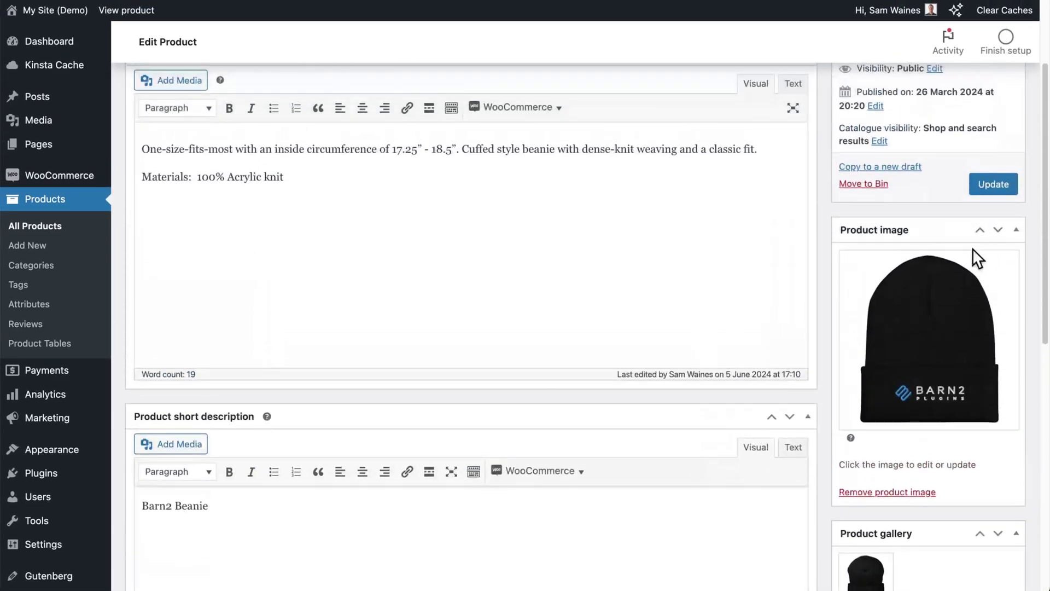
pyautogui.click(1004, 189)
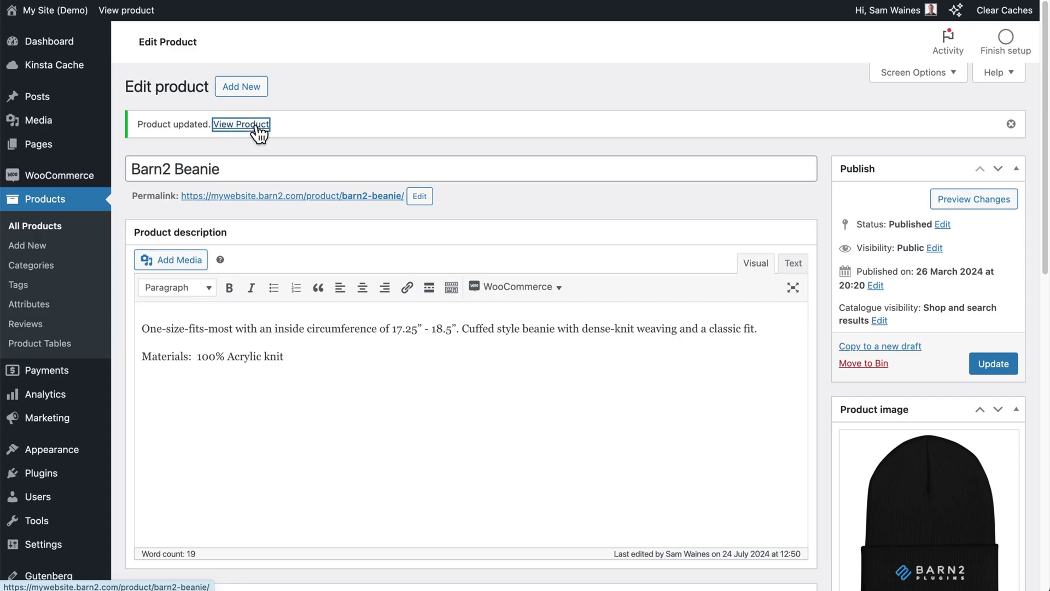
# Check the stock and back-order text on the beanie's storefront page, and return to editing the product
pyautogui.click(257, 126)
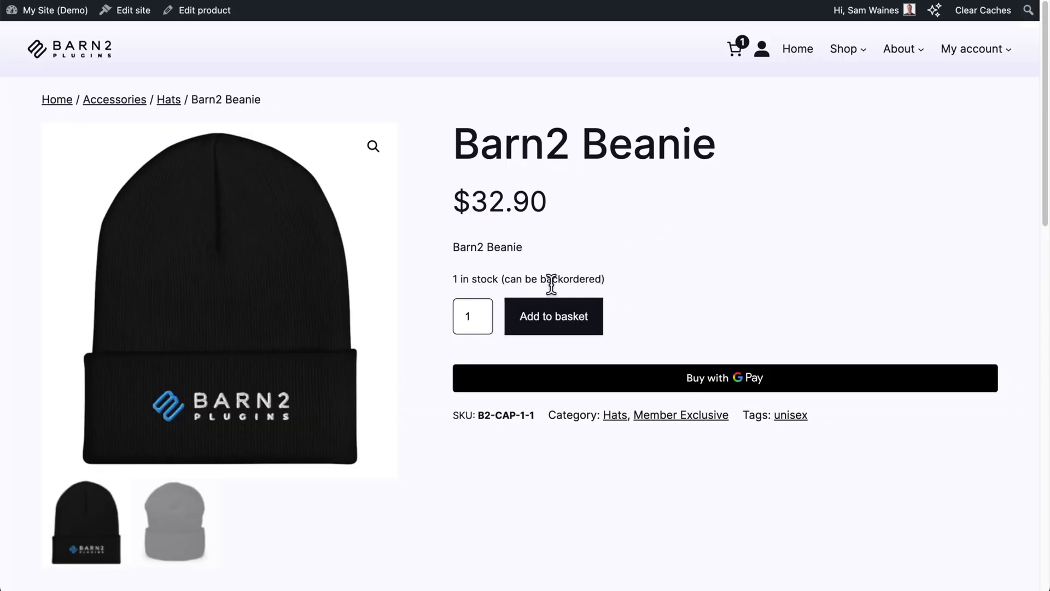
pyautogui.hotkey('alt', 'Left')
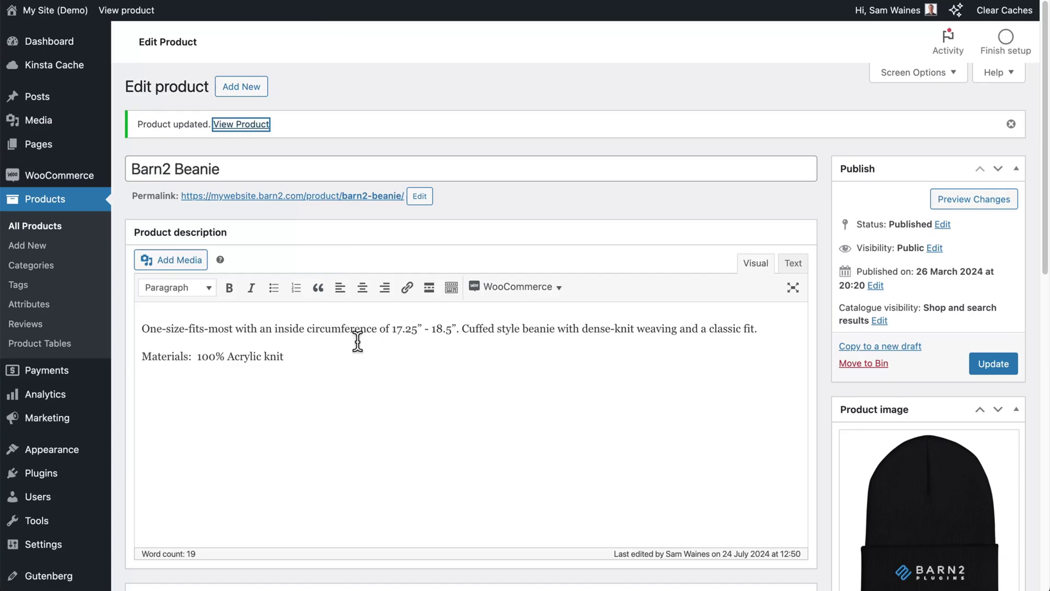
# Set the Barn2 Beanie's stock quantity to 0 and update the product
pyautogui.scroll(-8, 358, 342)
pyautogui.click(215, 352)
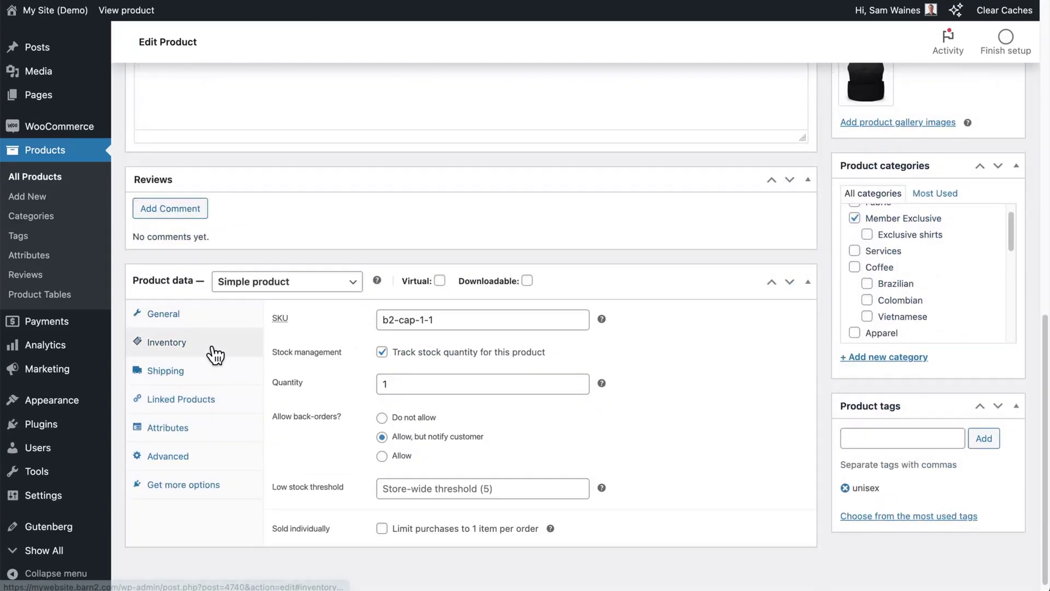
pyautogui.moveTo(388, 383); pyautogui.dragTo(372, 387)
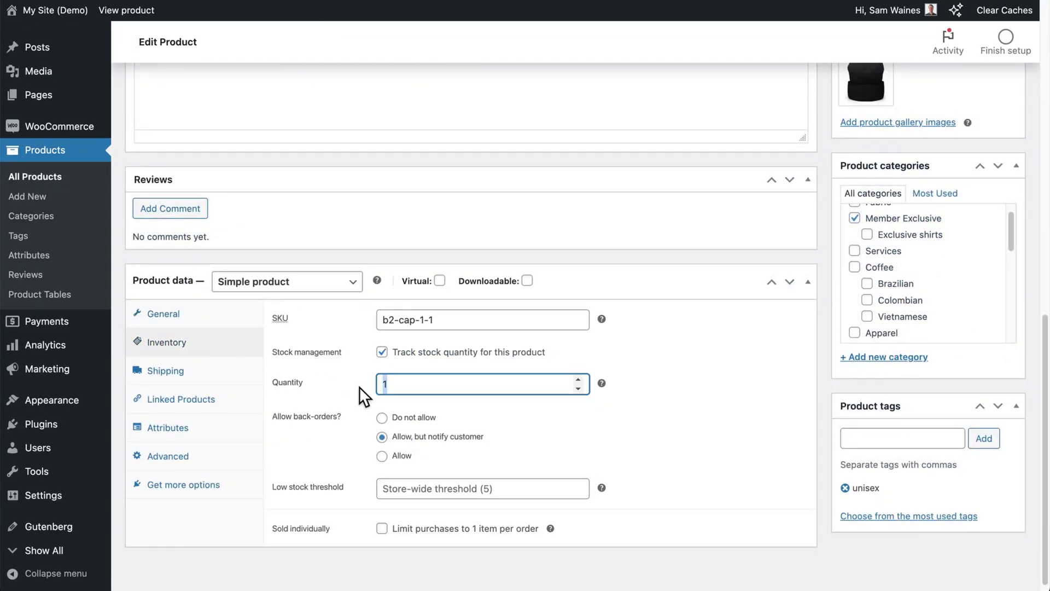
pyautogui.write('0')
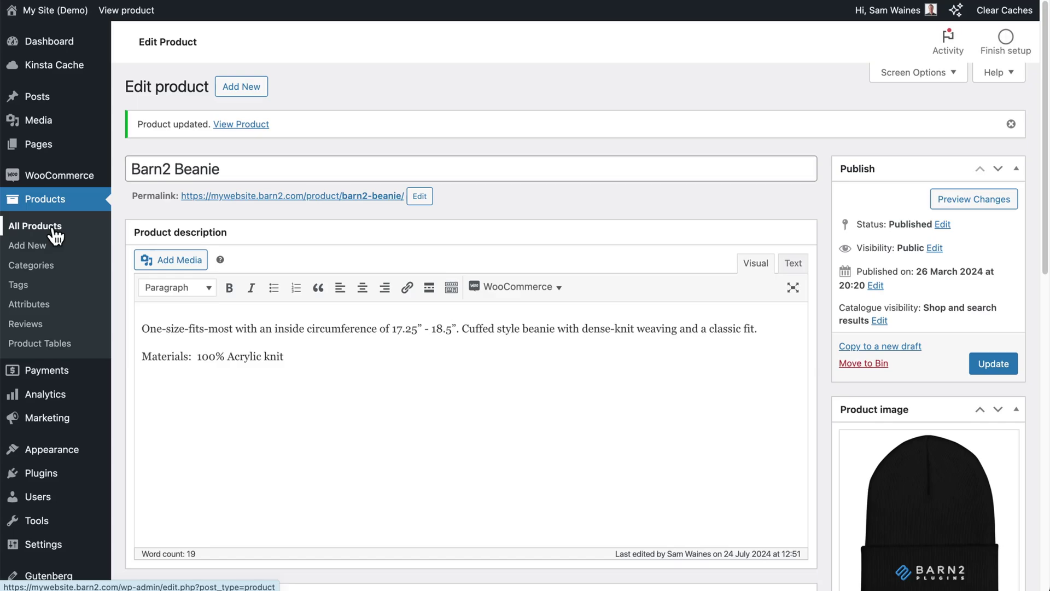
# Filter the product list to published items, select all of them and open them for bulk editing
pyautogui.click(55, 229)
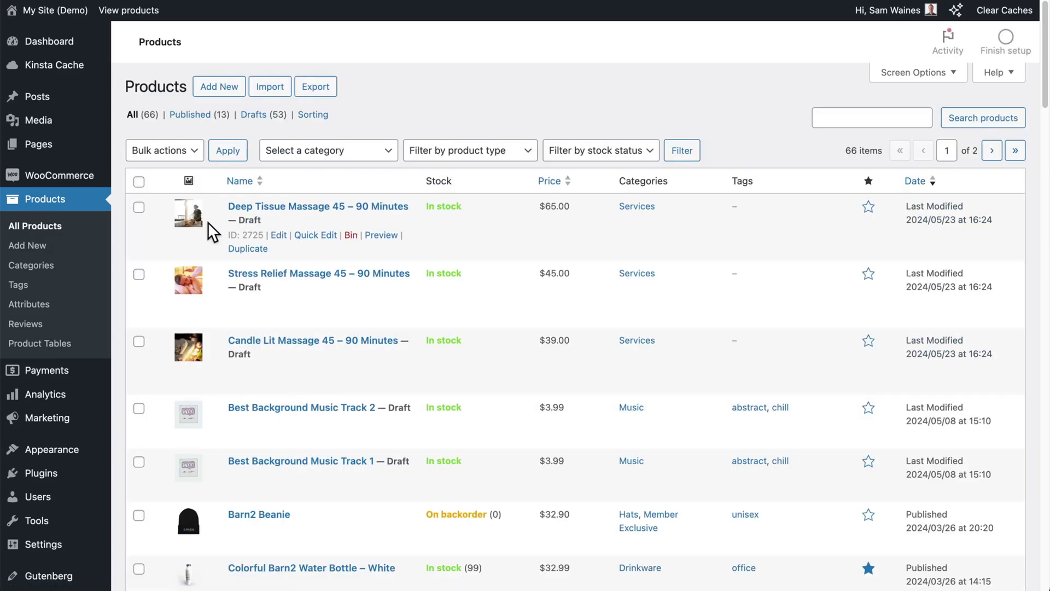
pyautogui.click(200, 121)
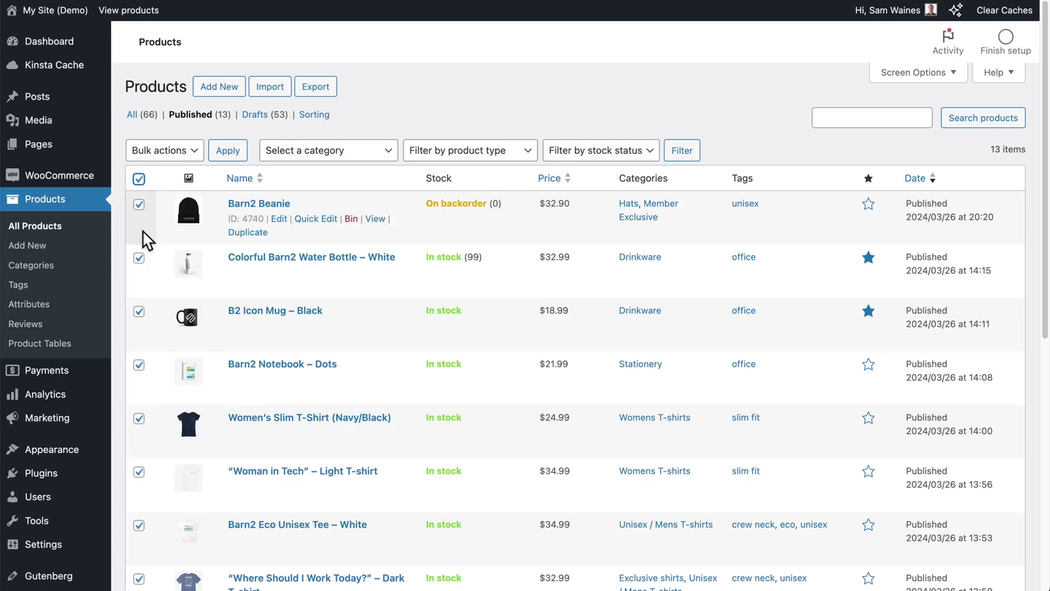
pyautogui.click(167, 156)
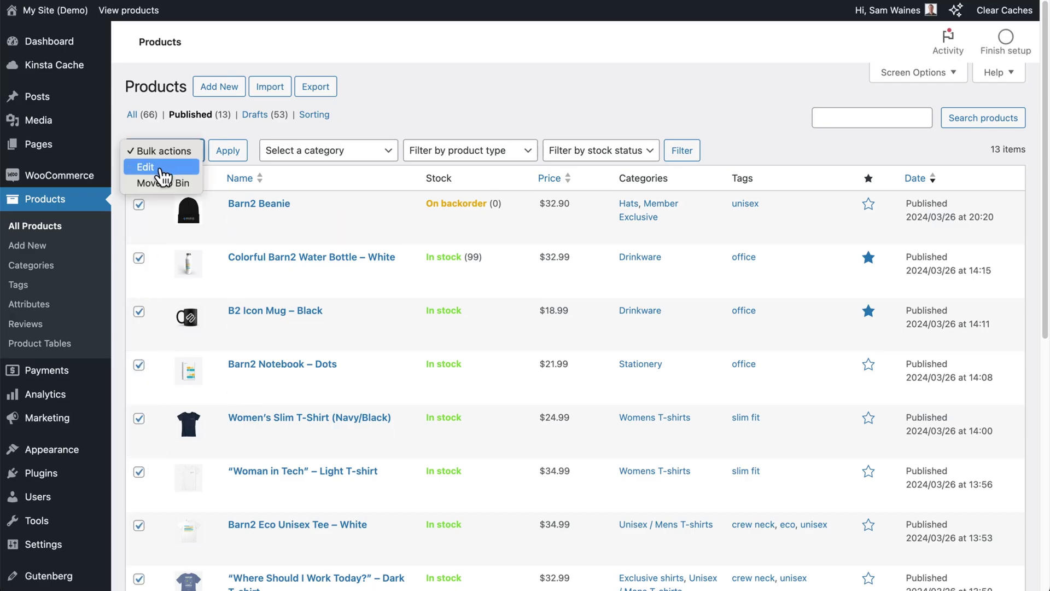
pyautogui.click(164, 166)
pyautogui.click(228, 157)
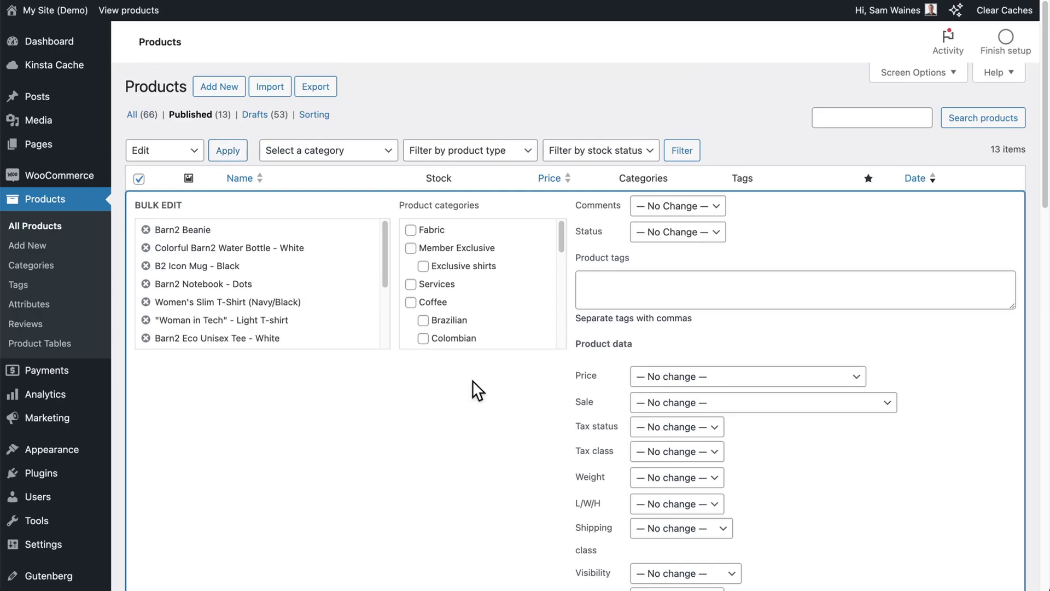
# Review the bulk-edit choices for stock status, stock management, stock quantity and back-orders
pyautogui.scroll(-6, 472, 380)
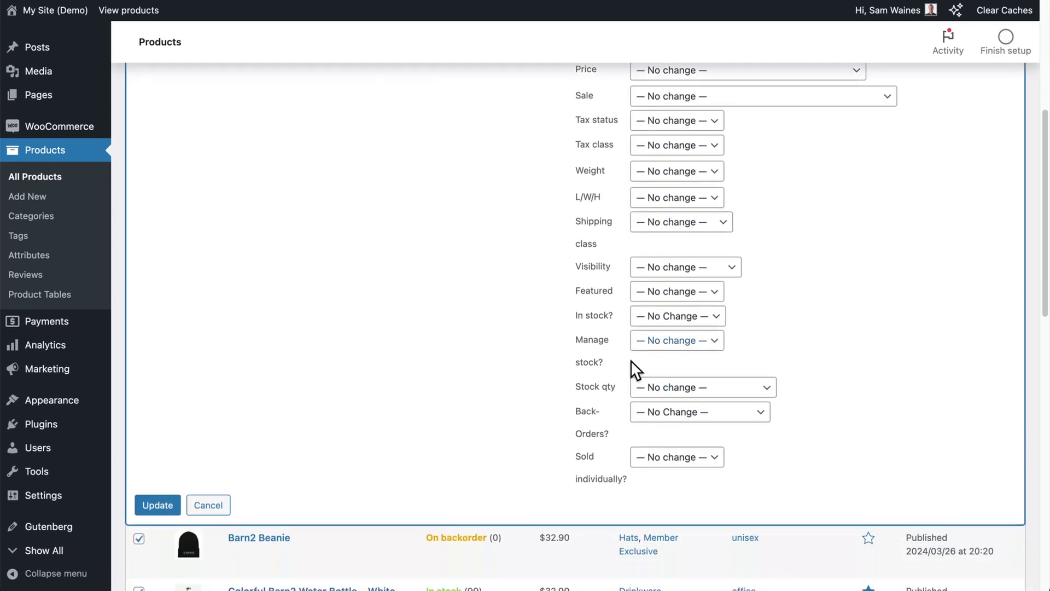
pyautogui.click(688, 325)
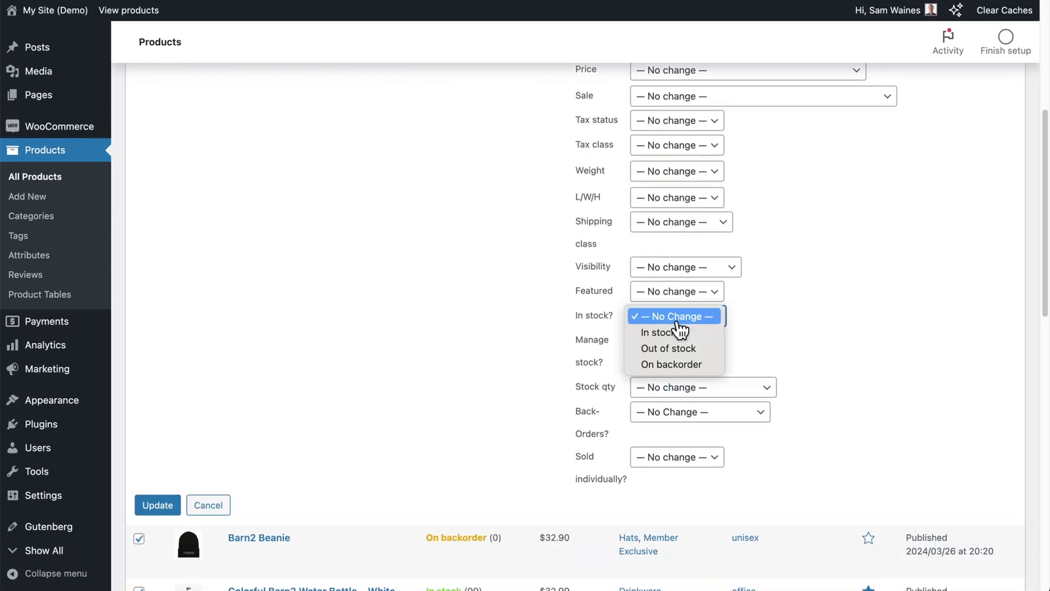
pyautogui.click(773, 325)
pyautogui.scroll(2, 766, 328)
pyautogui.click(706, 438)
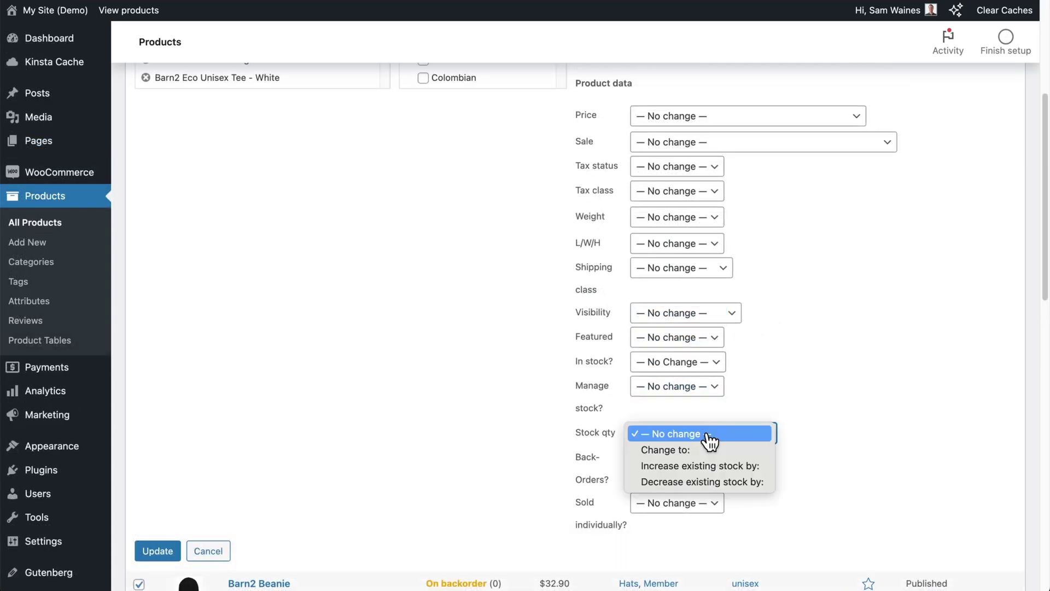
pyautogui.click(711, 386)
pyautogui.click(712, 388)
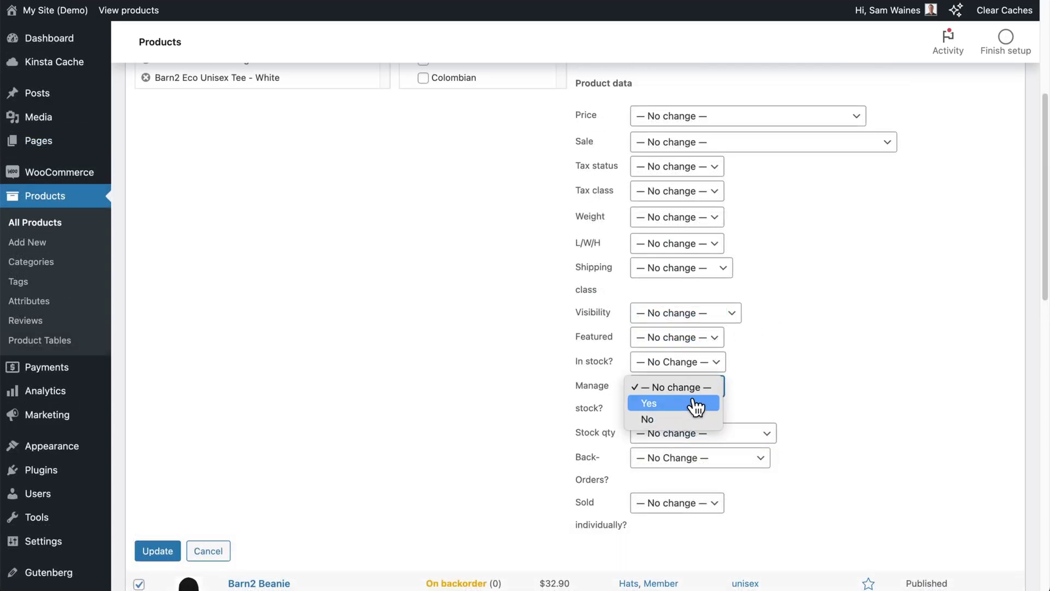
pyautogui.click(750, 393)
pyautogui.click(722, 444)
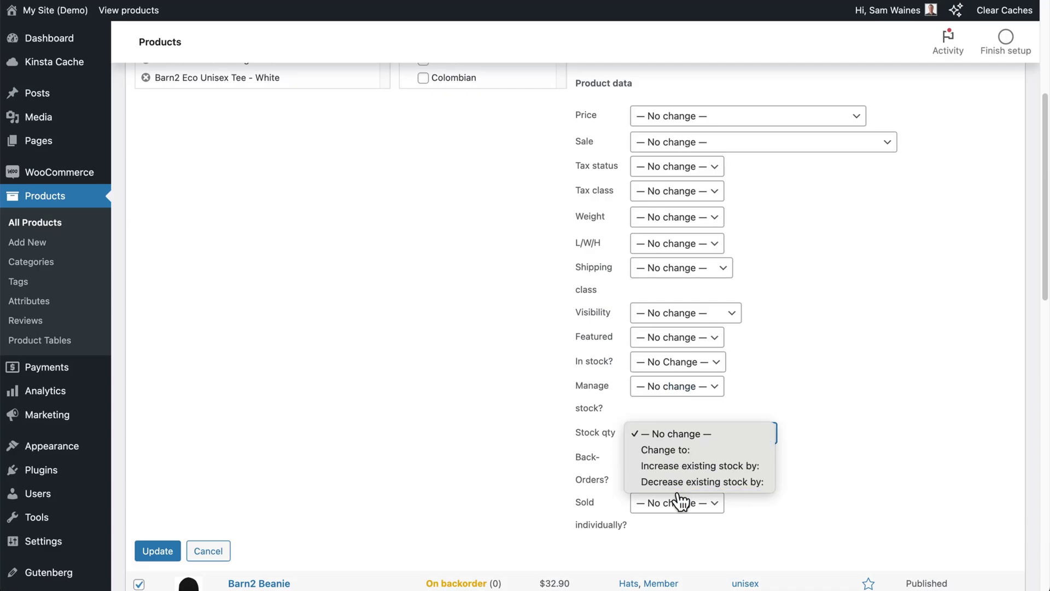
pyautogui.click(725, 460)
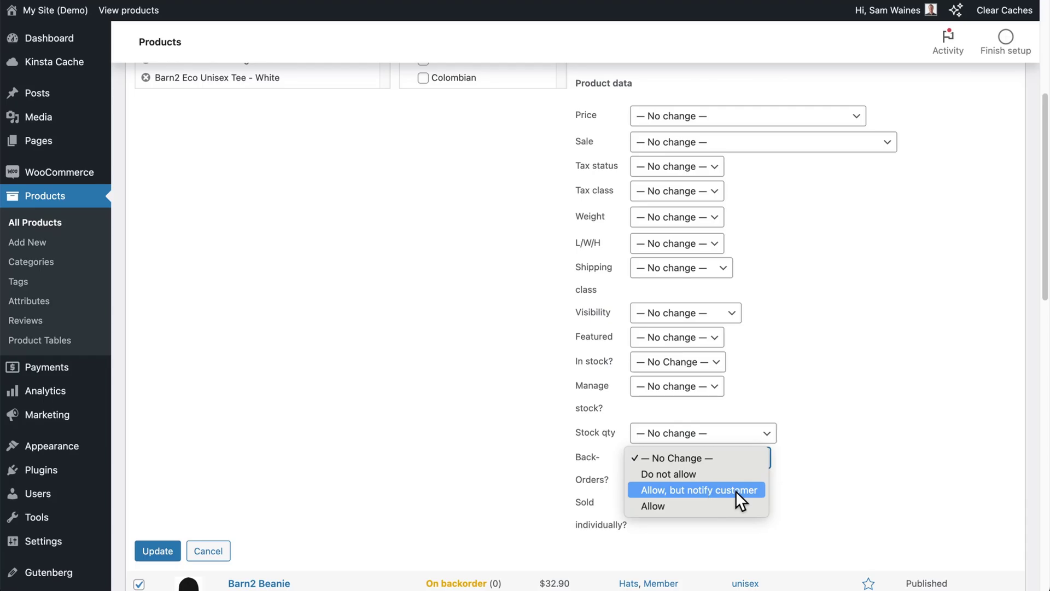
pyautogui.click(825, 485)
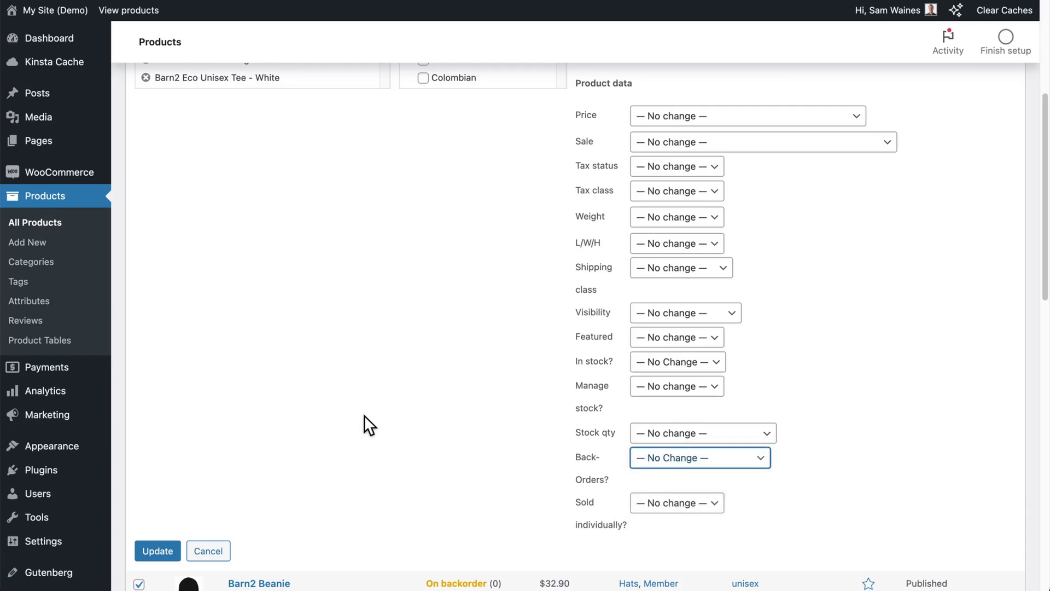
# Look over the stock status of the selected products listed below the bulk-edit form
pyautogui.scroll(3, 363, 416)
pyautogui.scroll(-10, 364, 415)
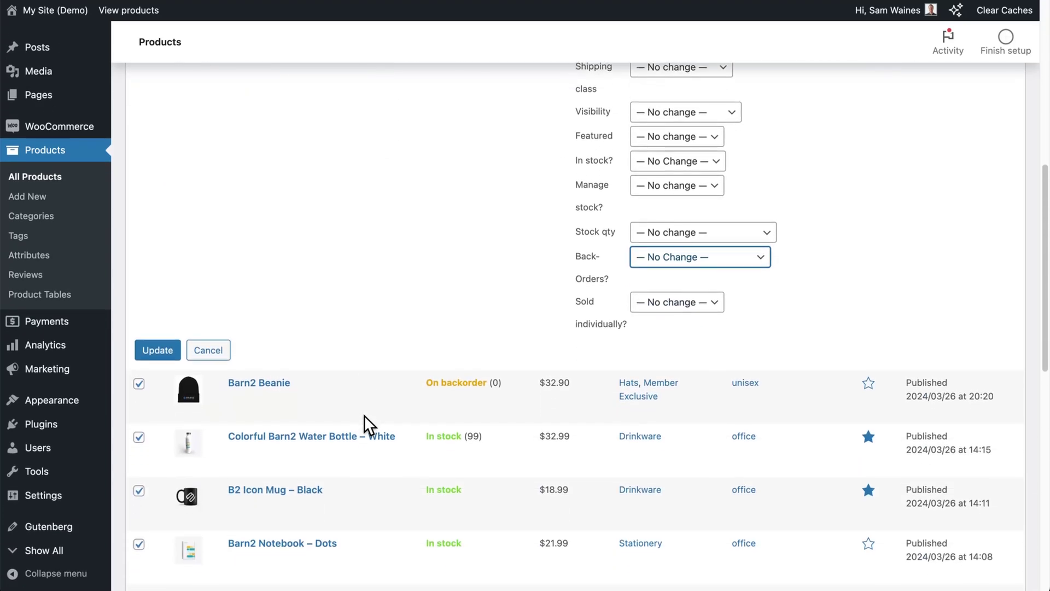
pyautogui.scroll(-4, 364, 414)
pyautogui.scroll(3, 364, 415)
pyautogui.scroll(-1, 363, 415)
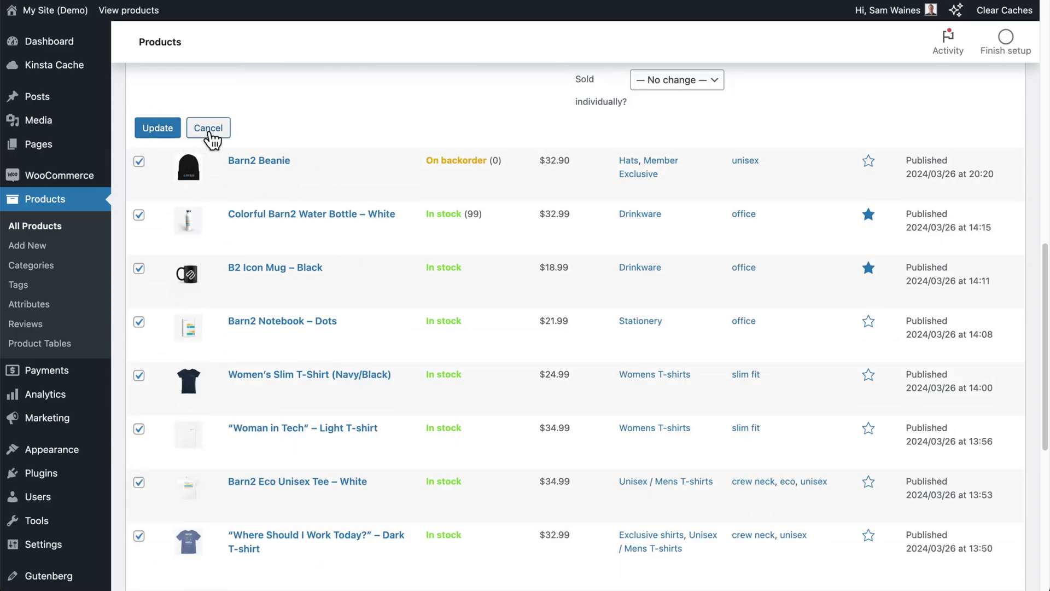
pyautogui.scroll(2, 323, 120)
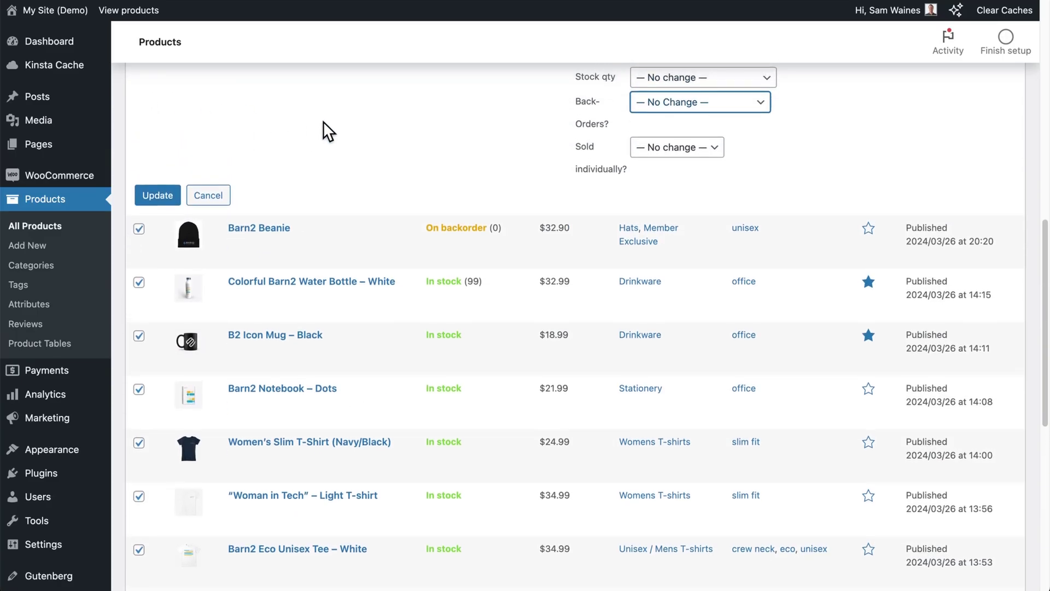
pyautogui.scroll(5, 323, 121)
pyautogui.scroll(3, 322, 120)
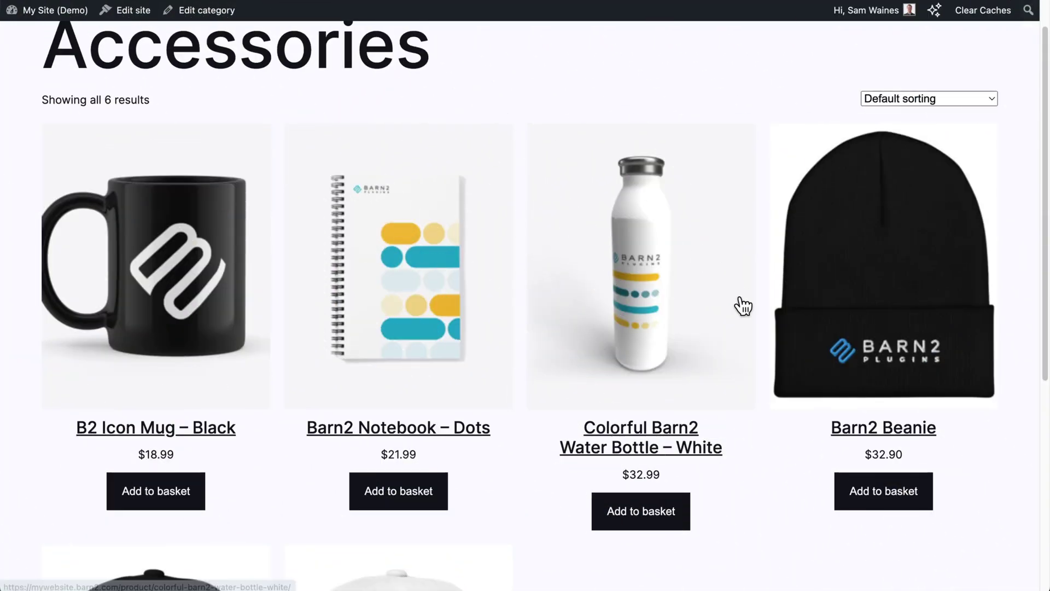
# Look over the products on the Accessories category page and add the Barn2 Beanie to the basket
pyautogui.scroll(-5, 743, 306)
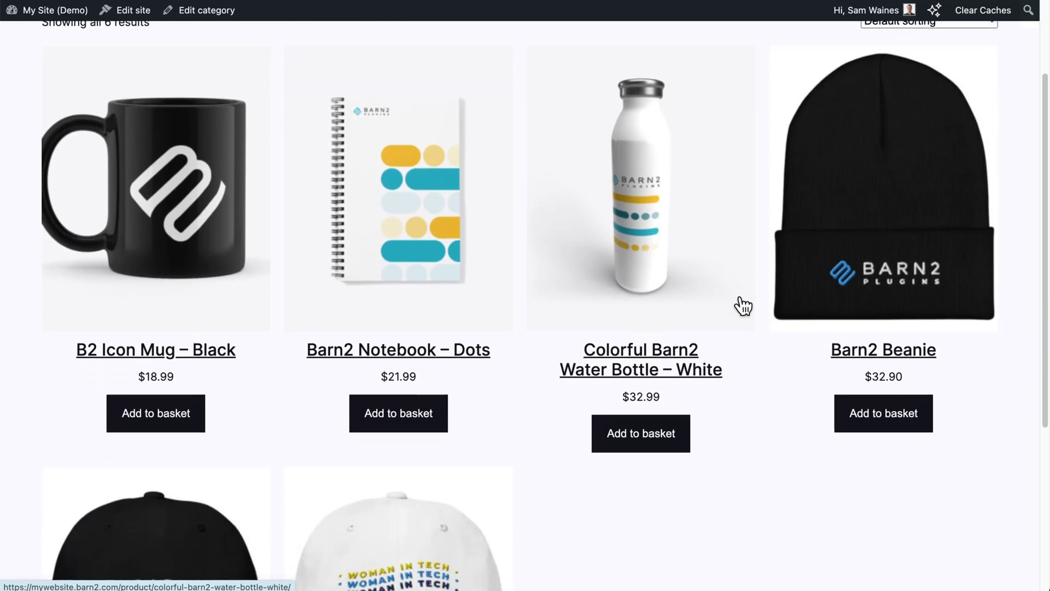
pyautogui.scroll(-2, 740, 297)
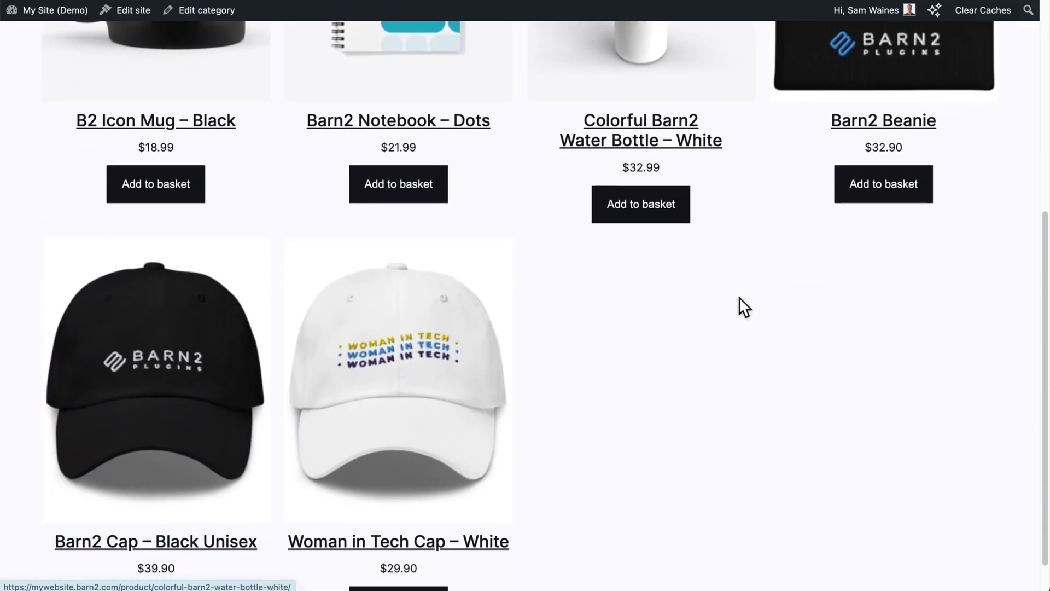
pyautogui.scroll(4, 740, 298)
pyautogui.scroll(1, 740, 297)
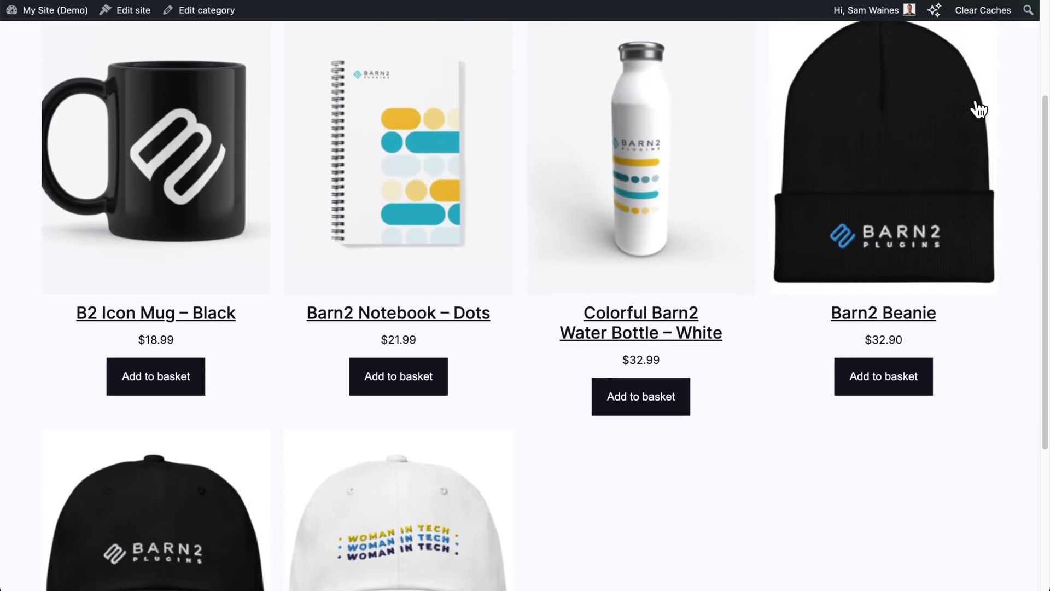
pyautogui.click(909, 390)
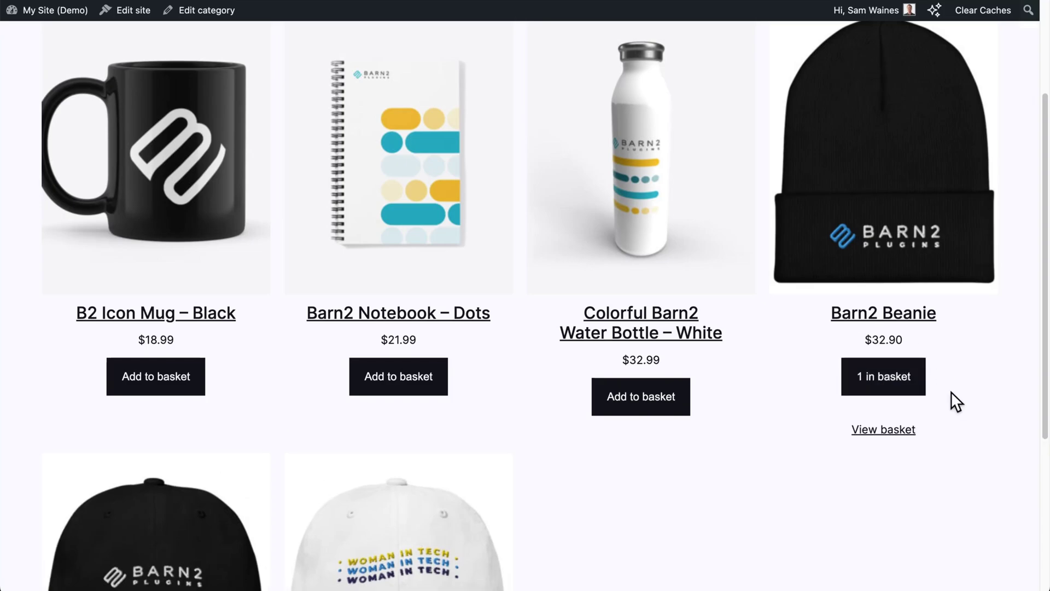
pyautogui.scroll(2, 951, 392)
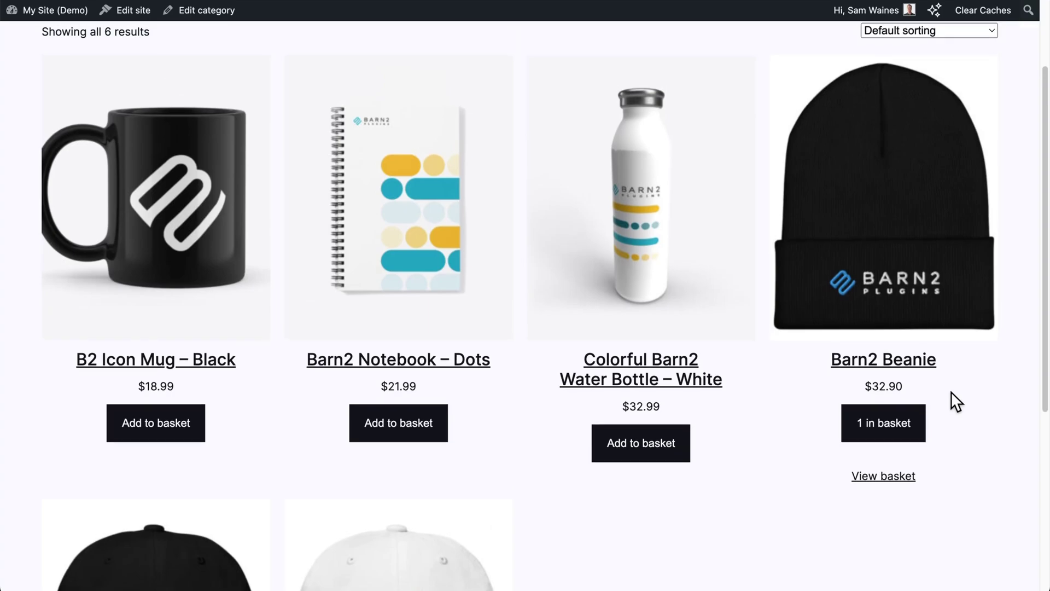
pyautogui.scroll(-1, 950, 392)
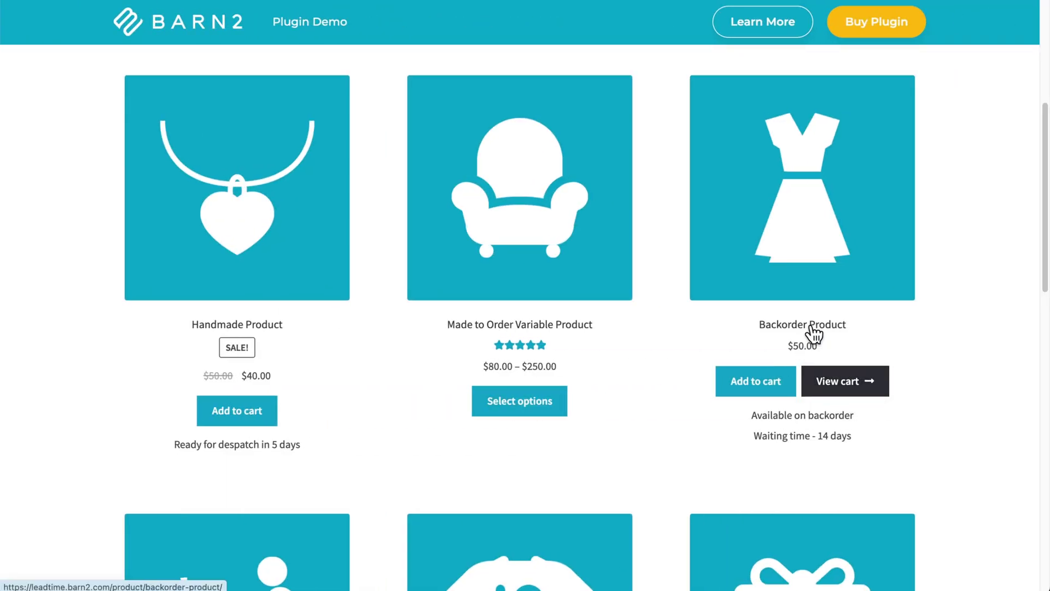
# View the lead time messages on the Backorder Product and Out of Stock Product pages of the Lead Time demo
pyautogui.click(814, 328)
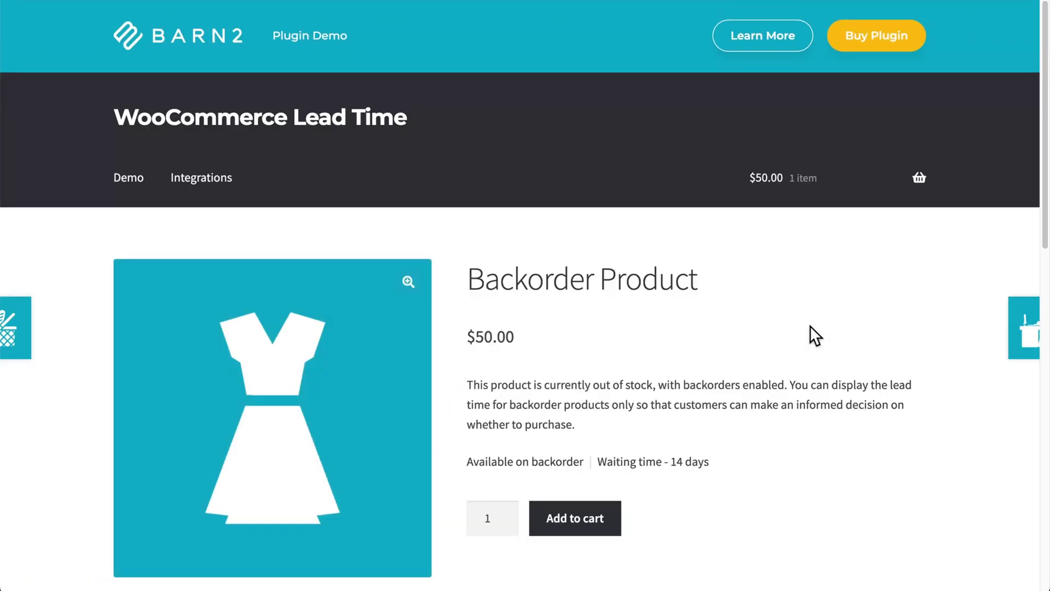
pyautogui.scroll(-1, 810, 328)
pyautogui.scroll(-2, 811, 327)
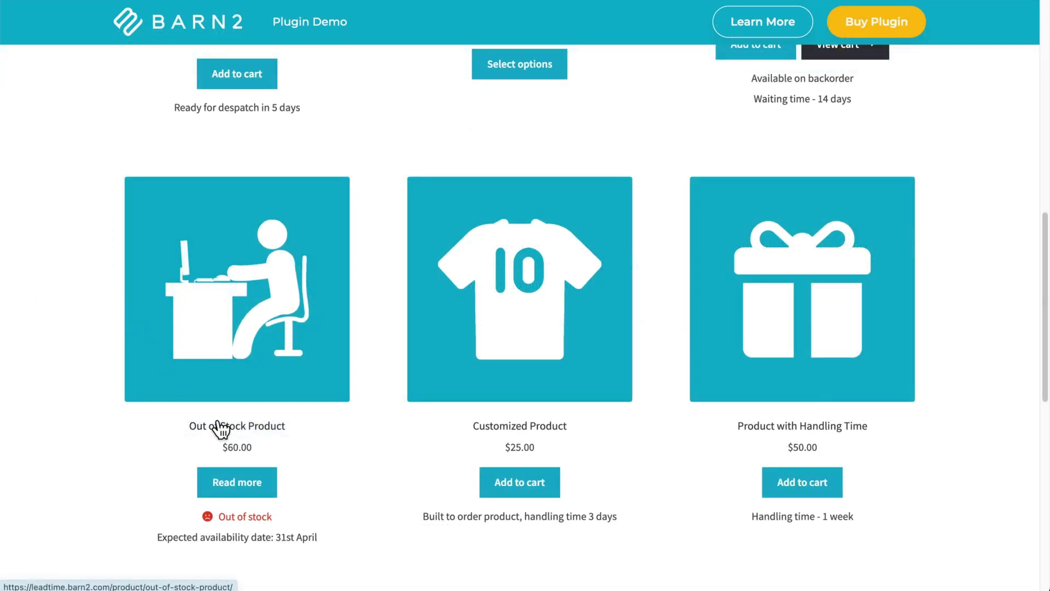
pyautogui.click(221, 426)
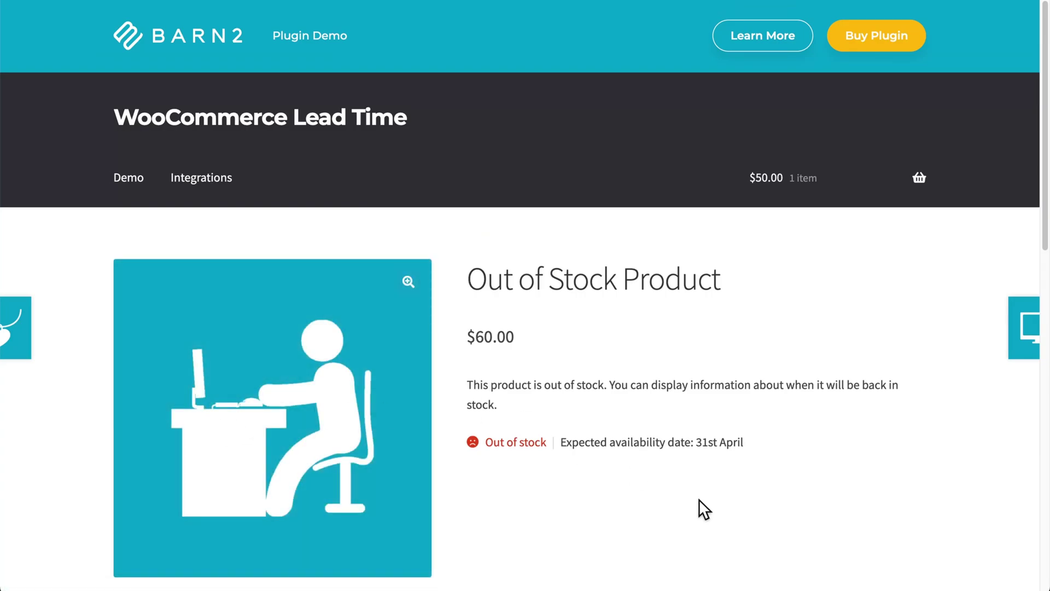
pyautogui.scroll(-3, 895, 434)
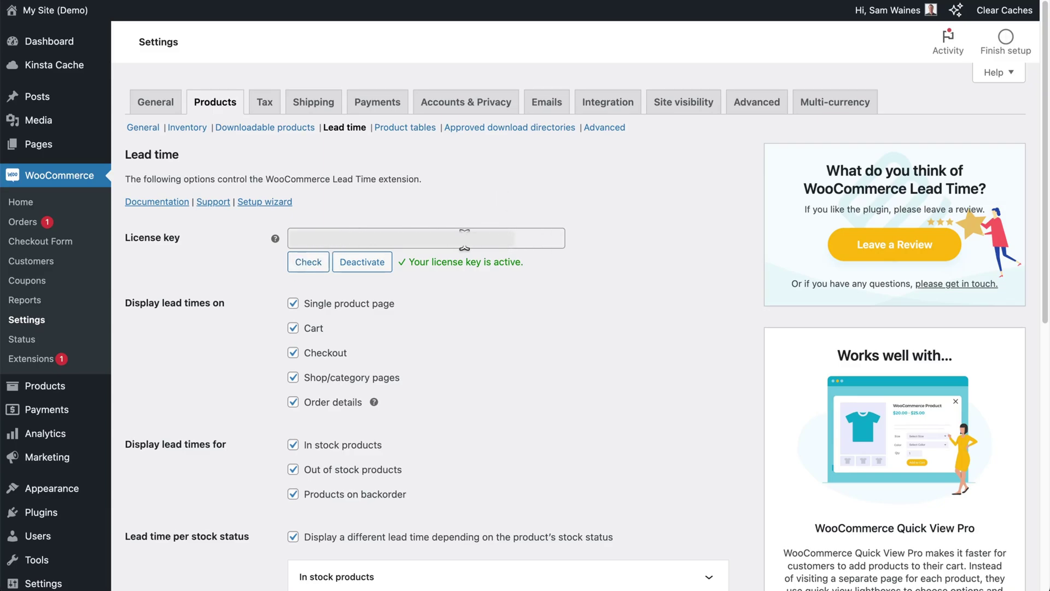
# Try switching off the lead time display for in-stock and out-of-stock products in the Lead time settings
pyautogui.scroll(-5, 613, 287)
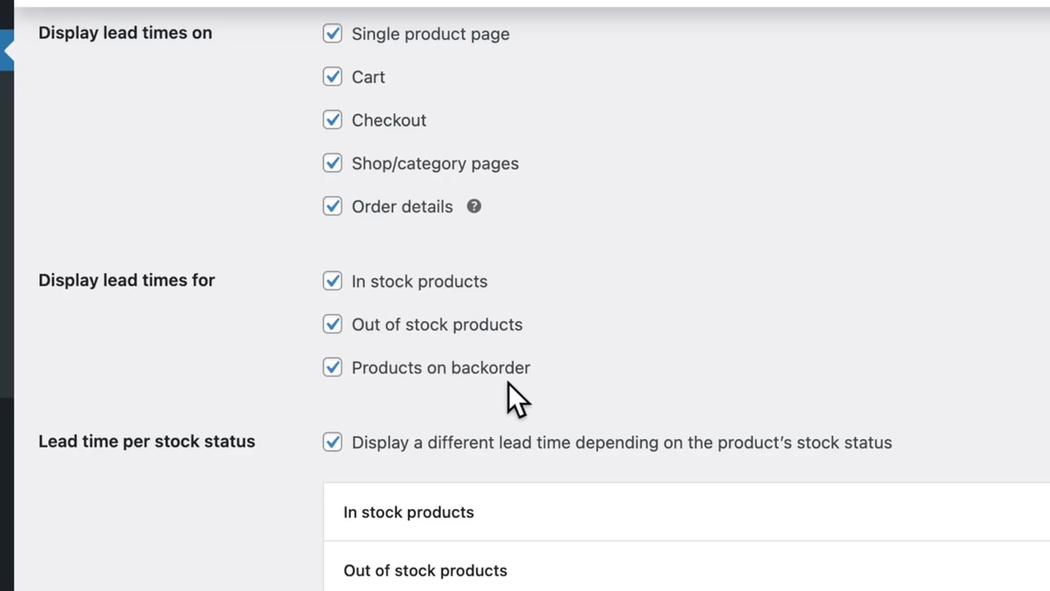
pyautogui.click(333, 281)
pyautogui.click(332, 322)
pyautogui.click(333, 326)
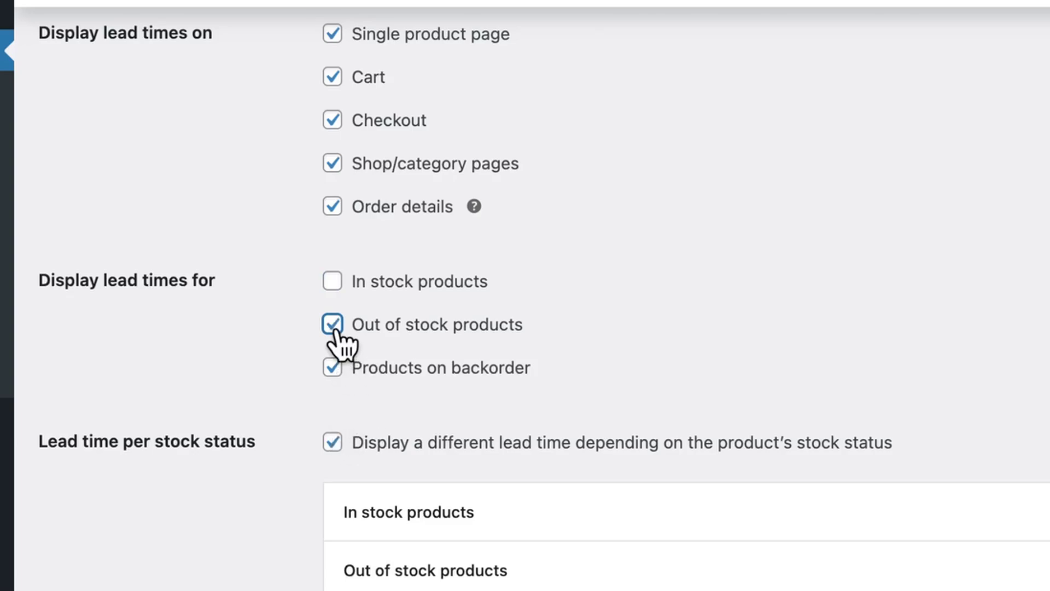
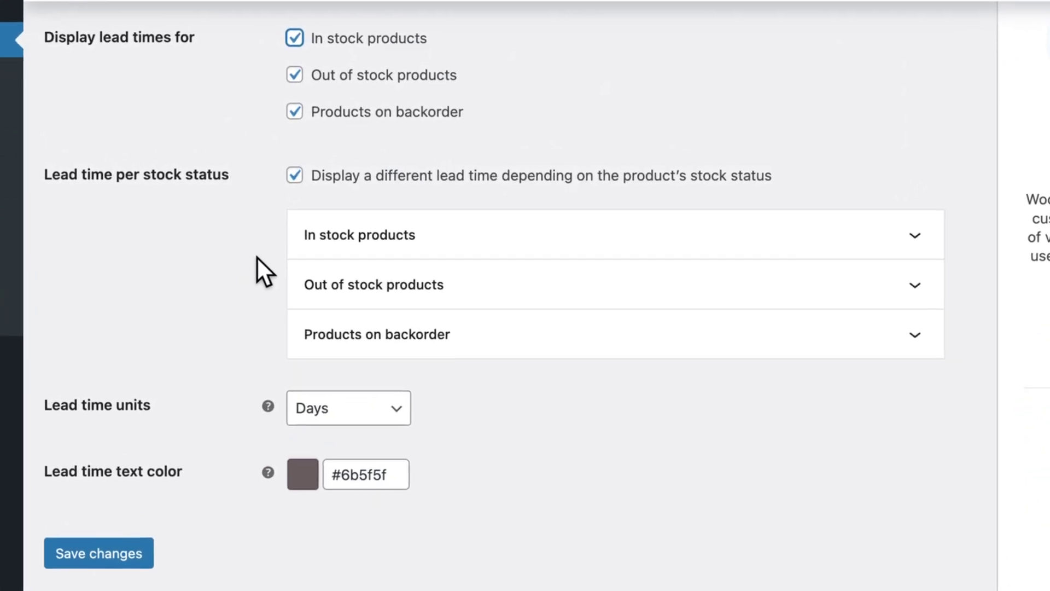
# Check the lead time options for in-stock products and turn off lead time display for in-stock products
pyautogui.click(514, 255)
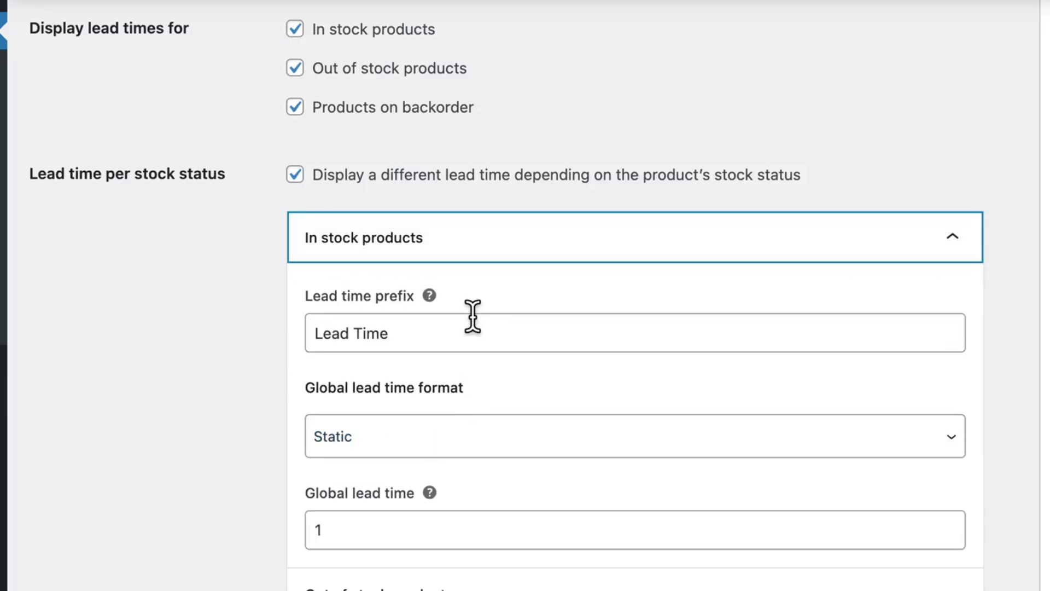
pyautogui.click(595, 237)
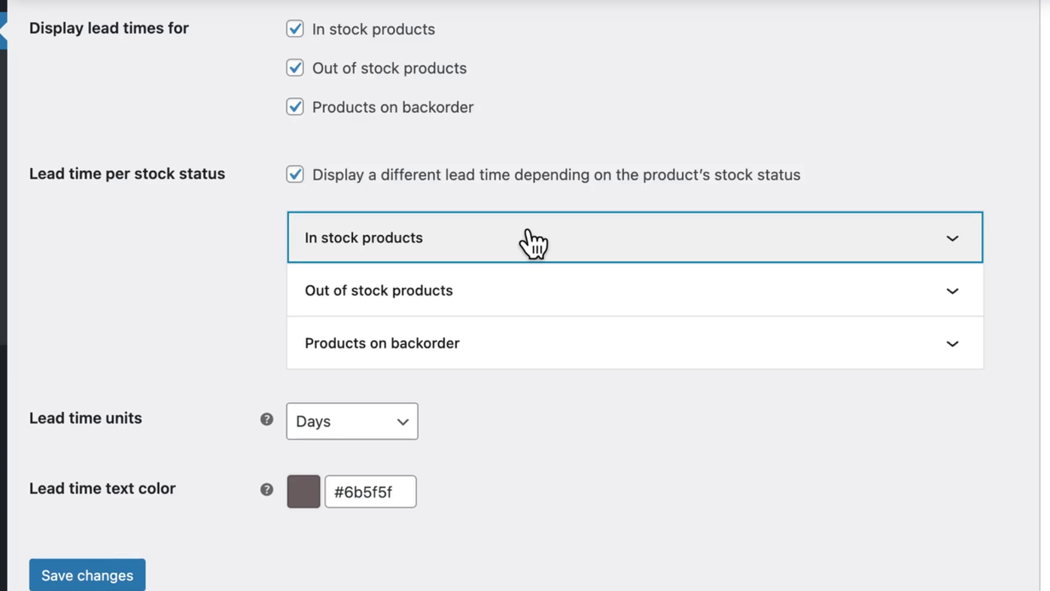
pyautogui.click(296, 32)
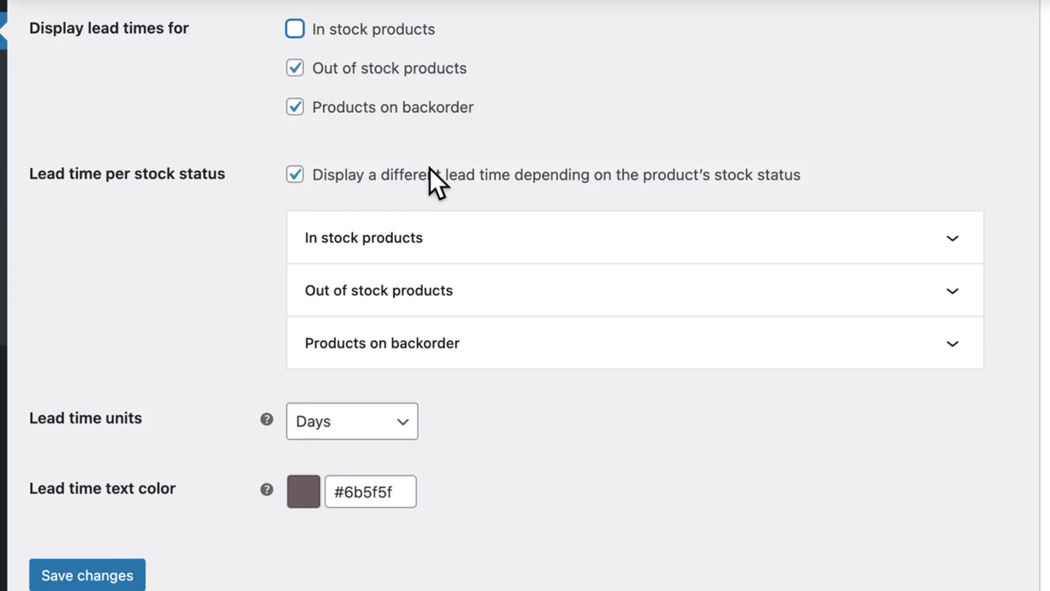
# Set the global lead time format for out-of-stock products to Dynamic and review the date calendar
pyautogui.scroll(-3, 474, 271)
pyautogui.click(475, 180)
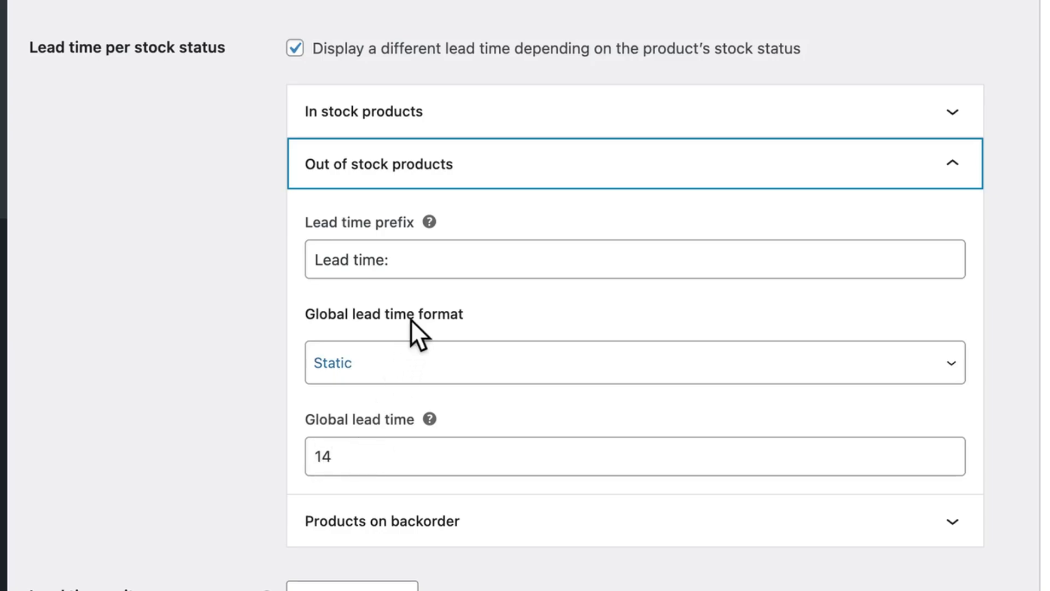
pyautogui.click(419, 378)
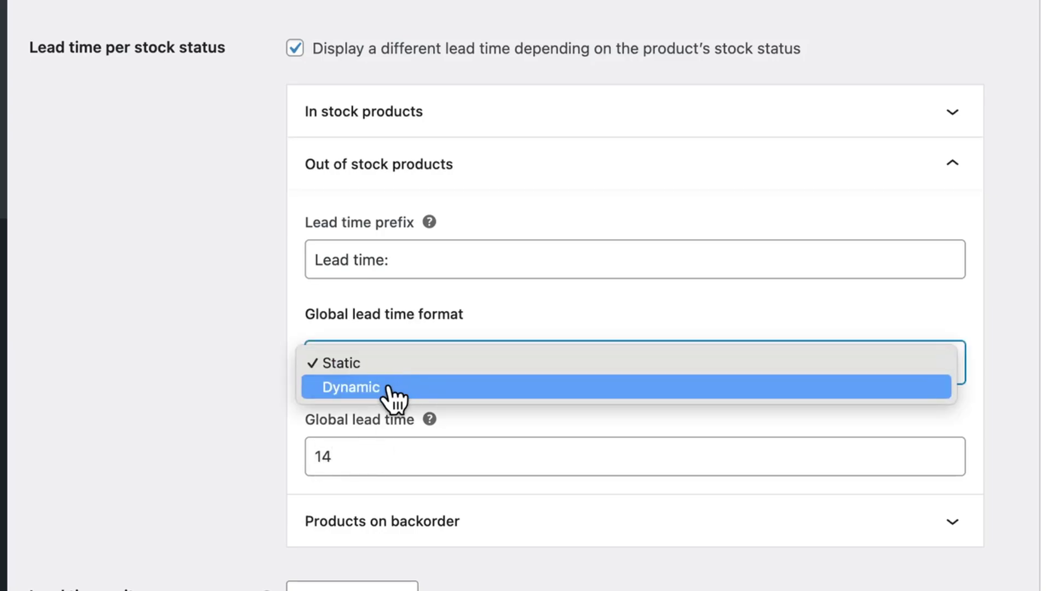
pyautogui.click(394, 386)
pyautogui.scroll(-5, 591, 389)
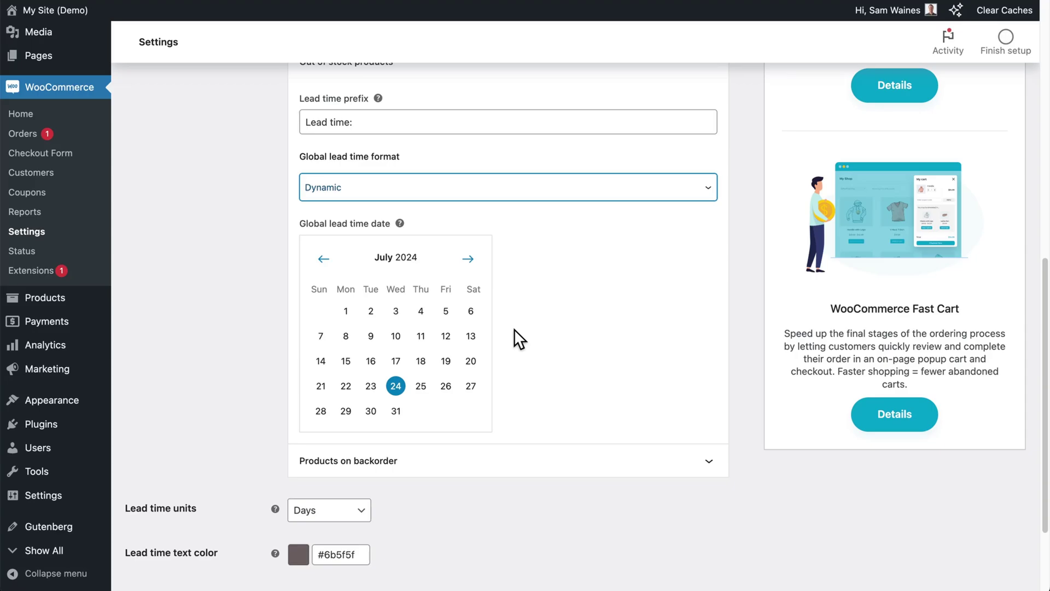
pyautogui.scroll(3, 515, 329)
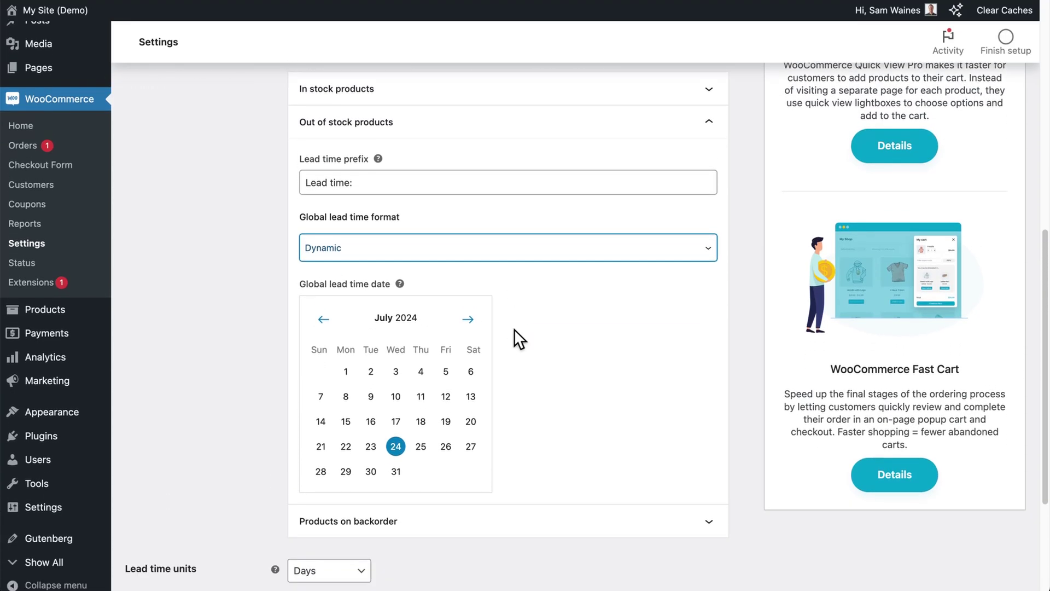
pyautogui.scroll(-1, 515, 330)
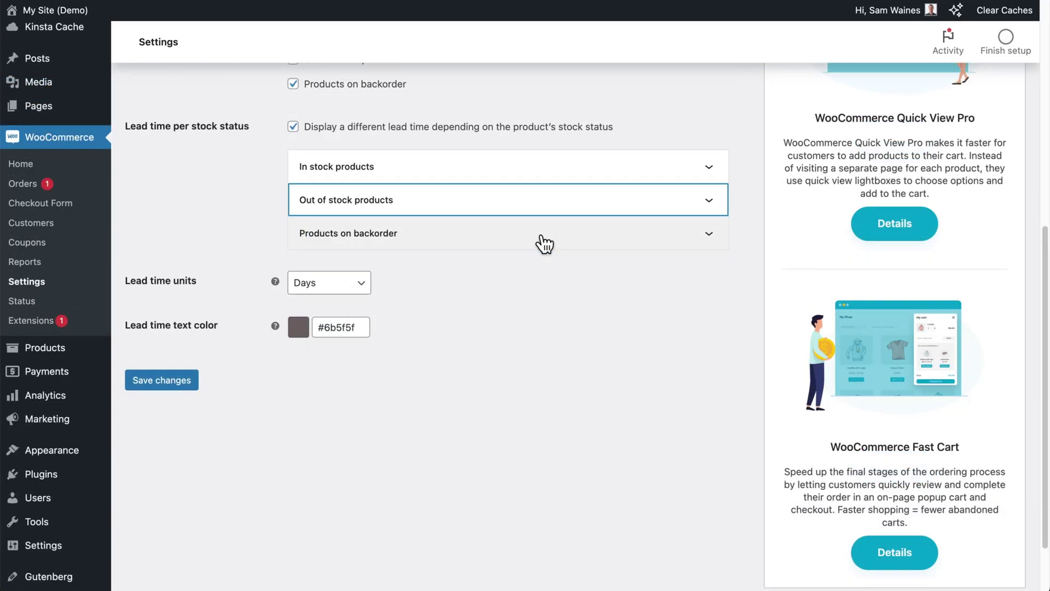
# Review the lead time options for products on backorder, keep the lead time units as Days and save the settings
pyautogui.click(544, 243)
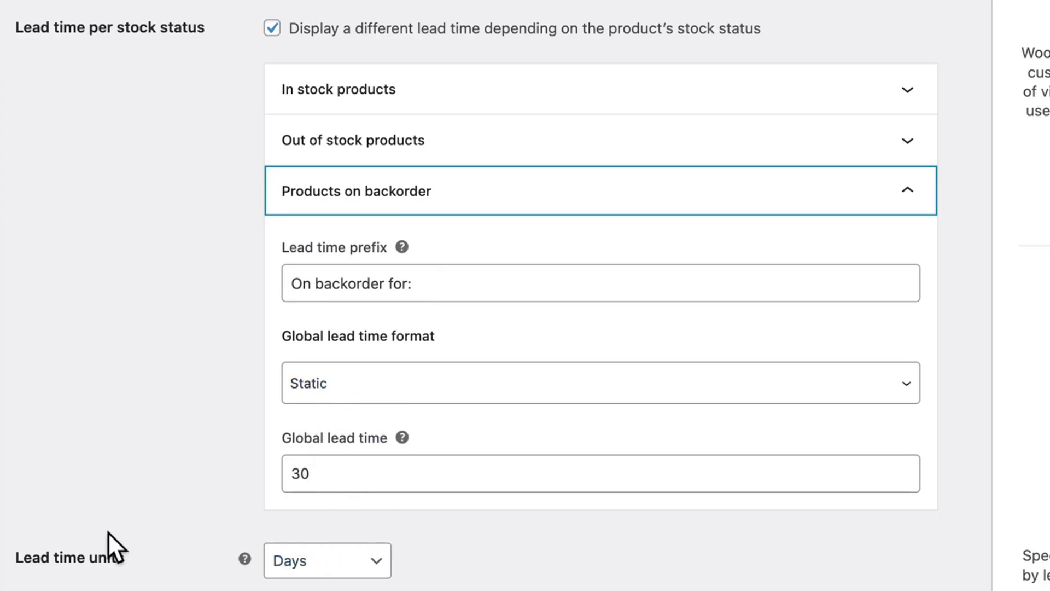
pyautogui.click(340, 567)
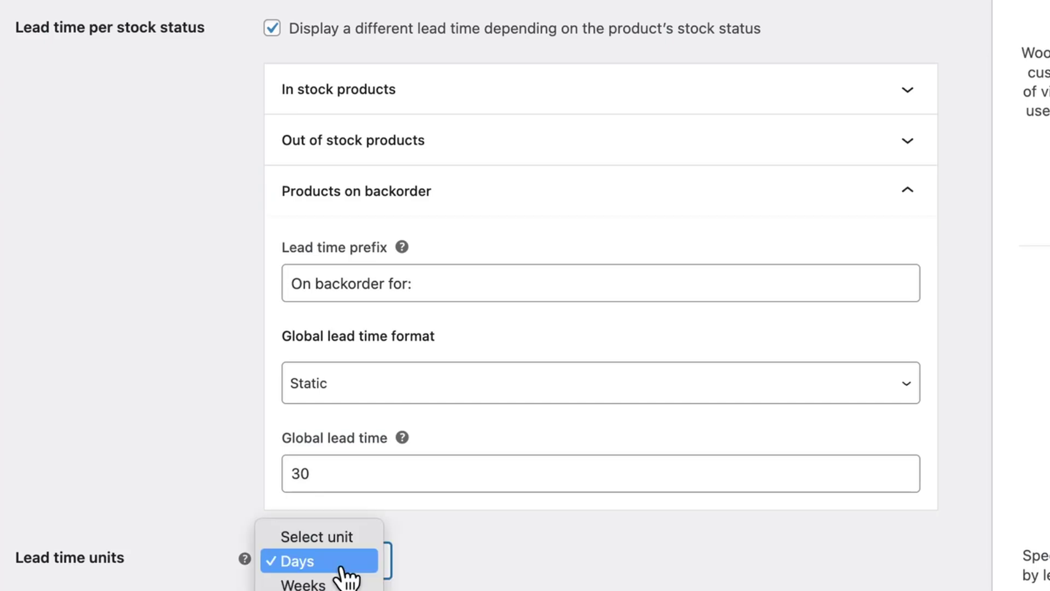
pyautogui.click(306, 569)
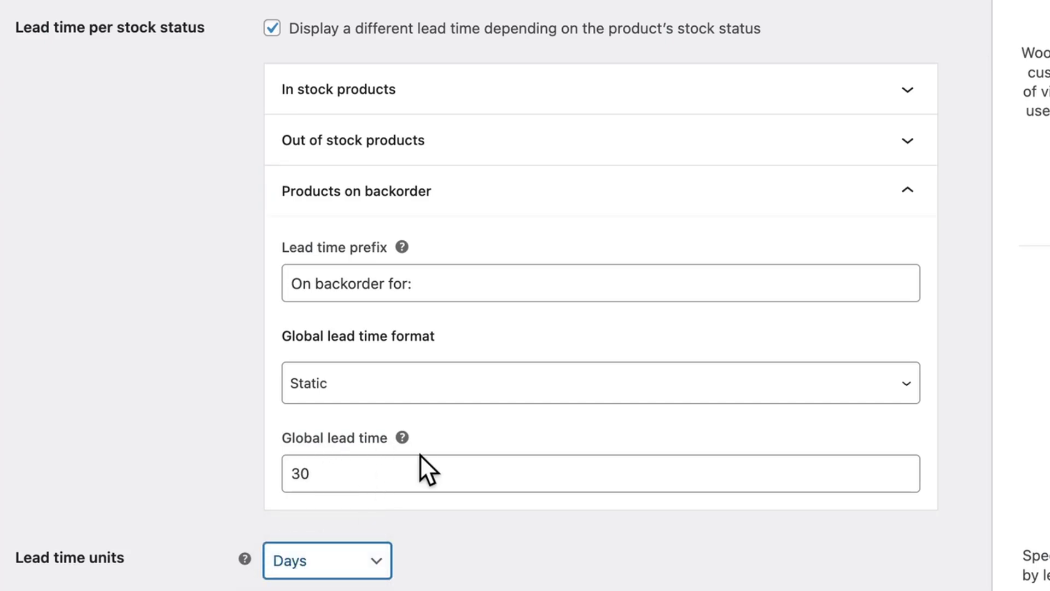
pyautogui.scroll(-1, 663, 153)
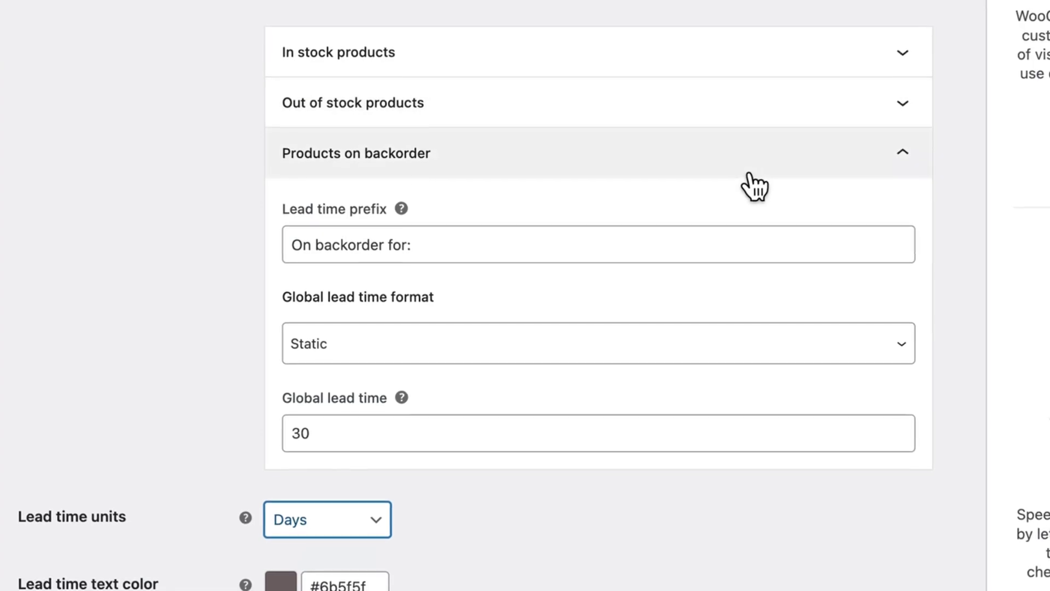
pyautogui.click(747, 167)
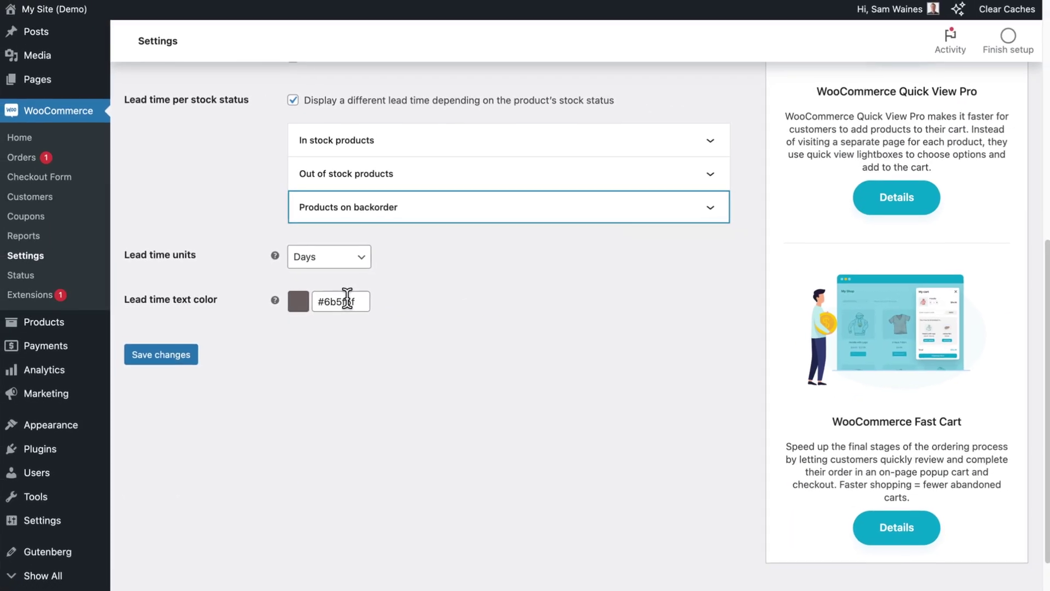
pyautogui.click(105, 369)
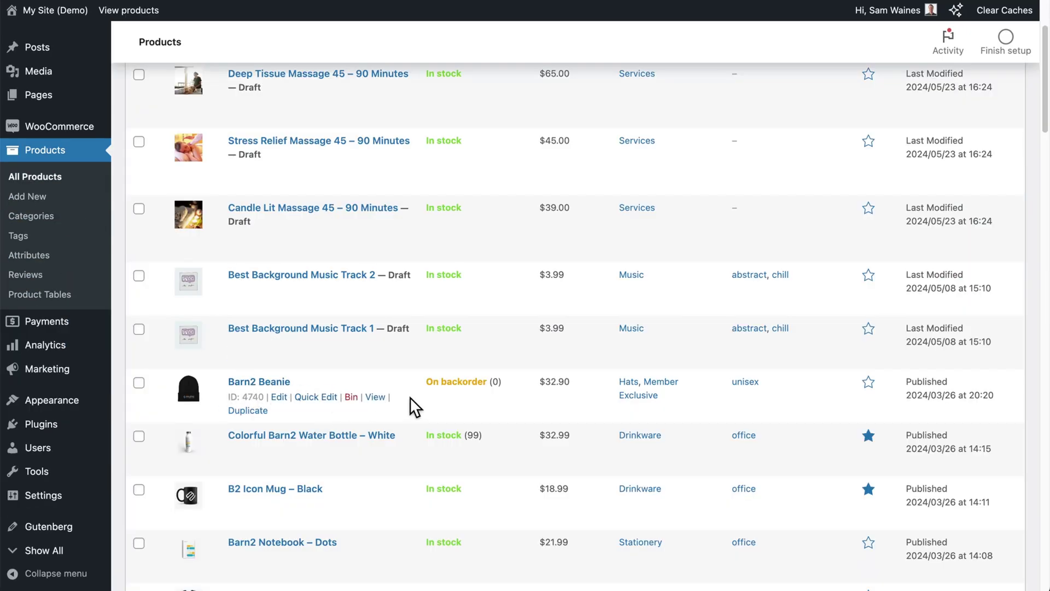
# Open the Barn2 Beanie for editing and show its inventory lead time options for products on backorder
pyautogui.click(279, 397)
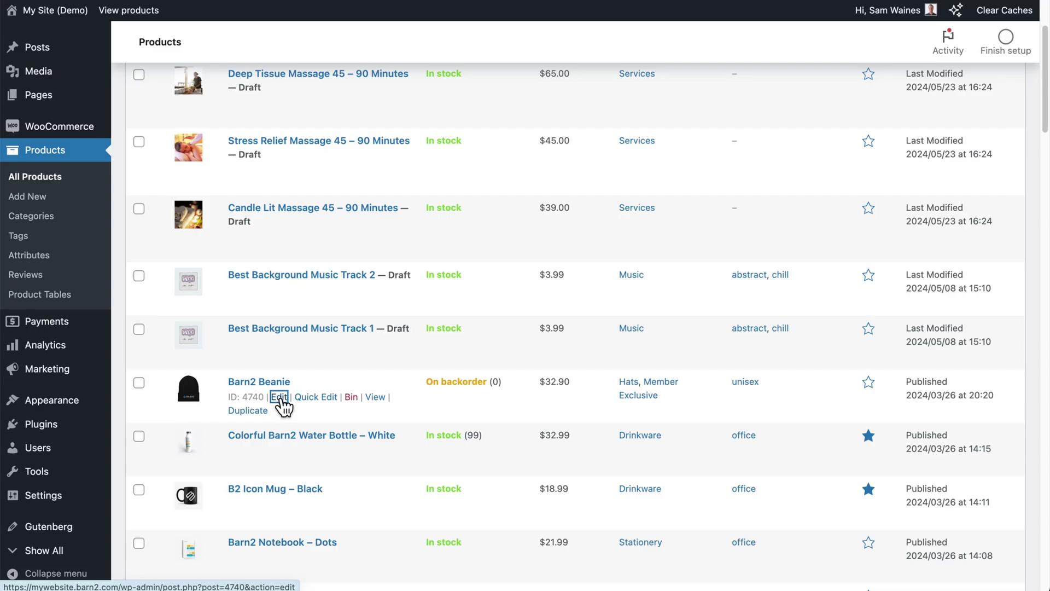
pyautogui.click(213, 349)
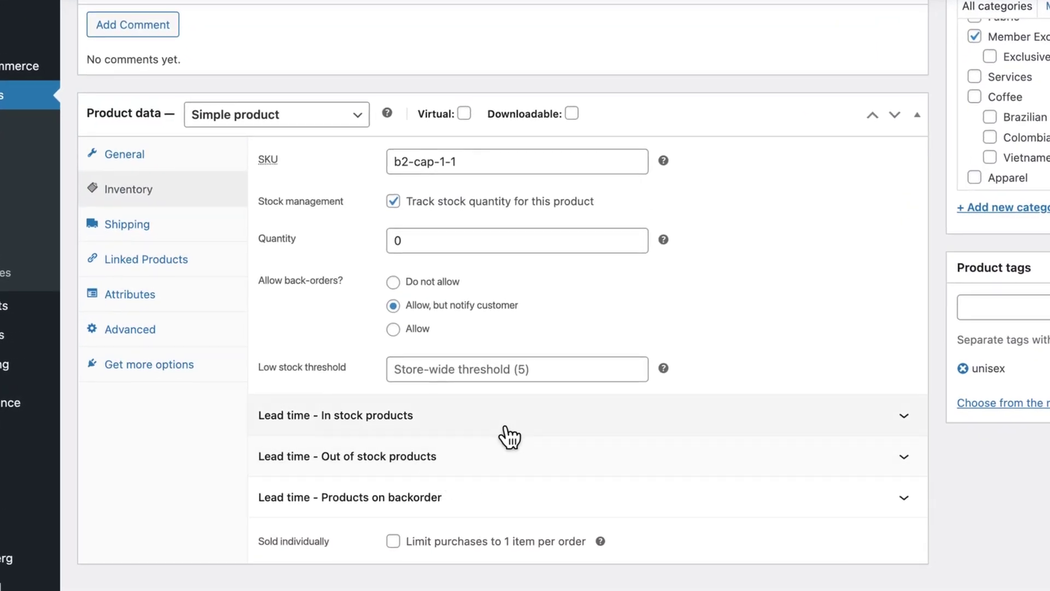
pyautogui.click(488, 508)
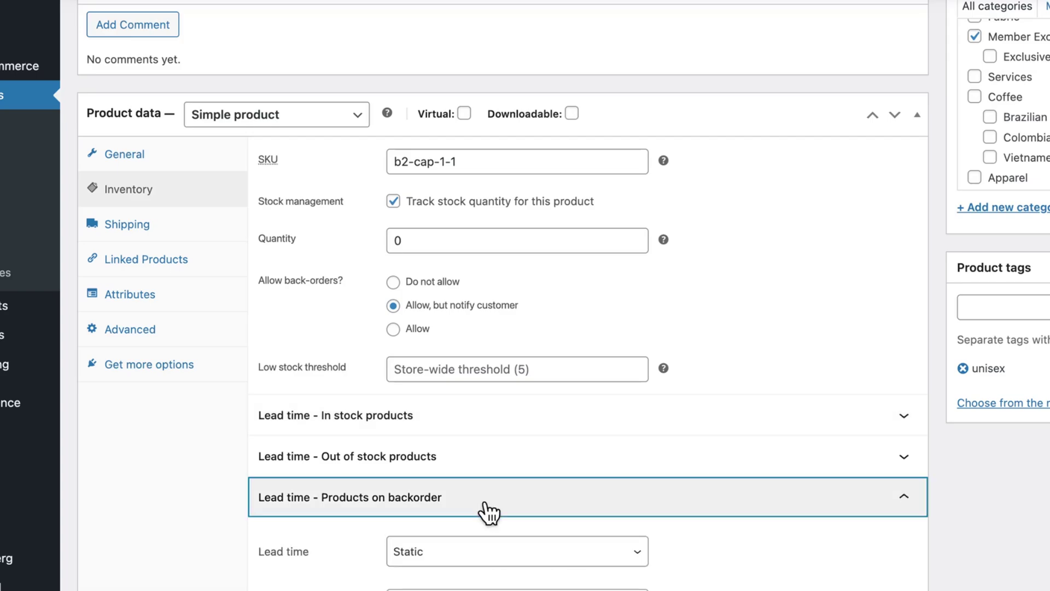
pyautogui.scroll(-3, 487, 493)
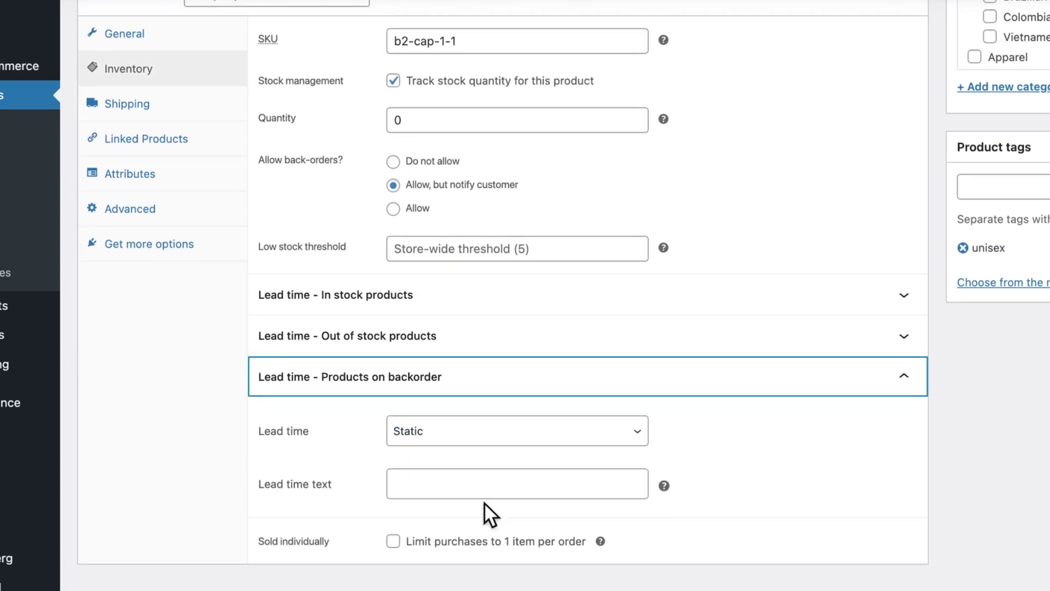
# Set the Barn2 Beanie's backorder lead time to Dynamic with 31 July 2024 as the available date
pyautogui.click(452, 452)
pyautogui.click(435, 449)
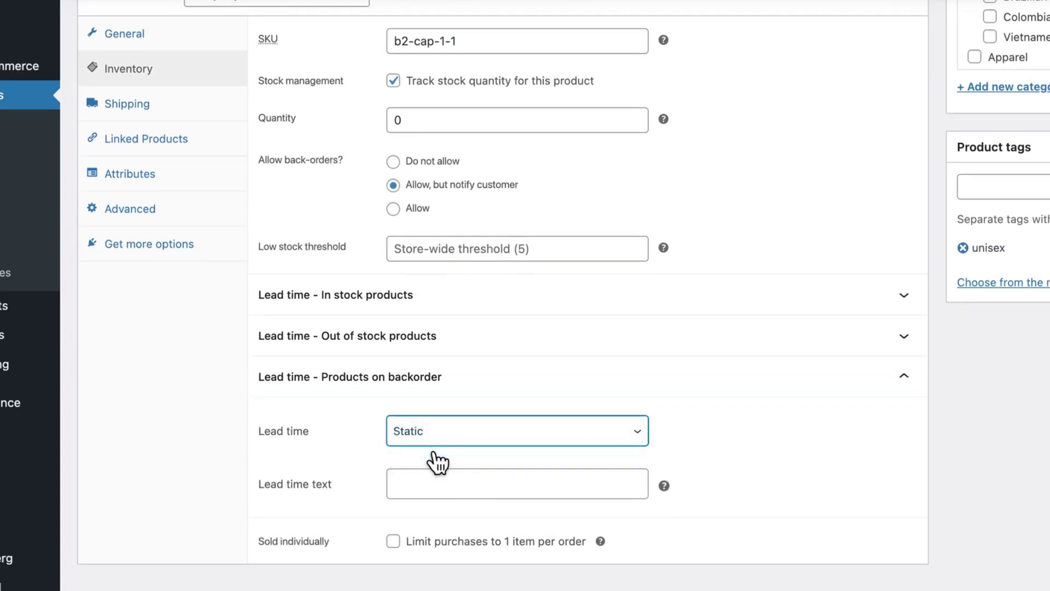
pyautogui.scroll(-3, 443, 494)
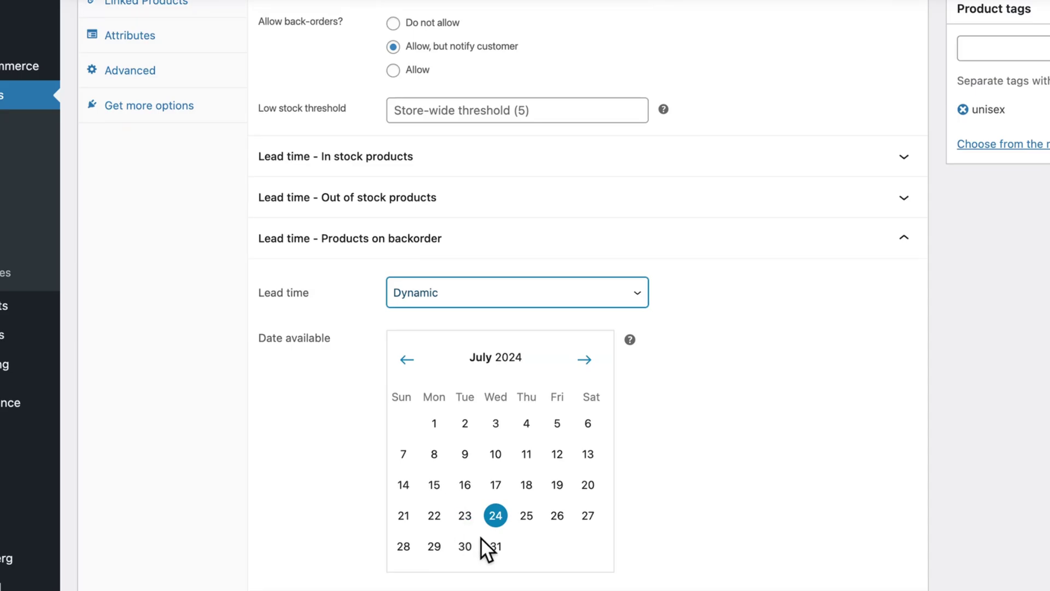
pyautogui.click(496, 546)
pyautogui.scroll(-2, 663, 509)
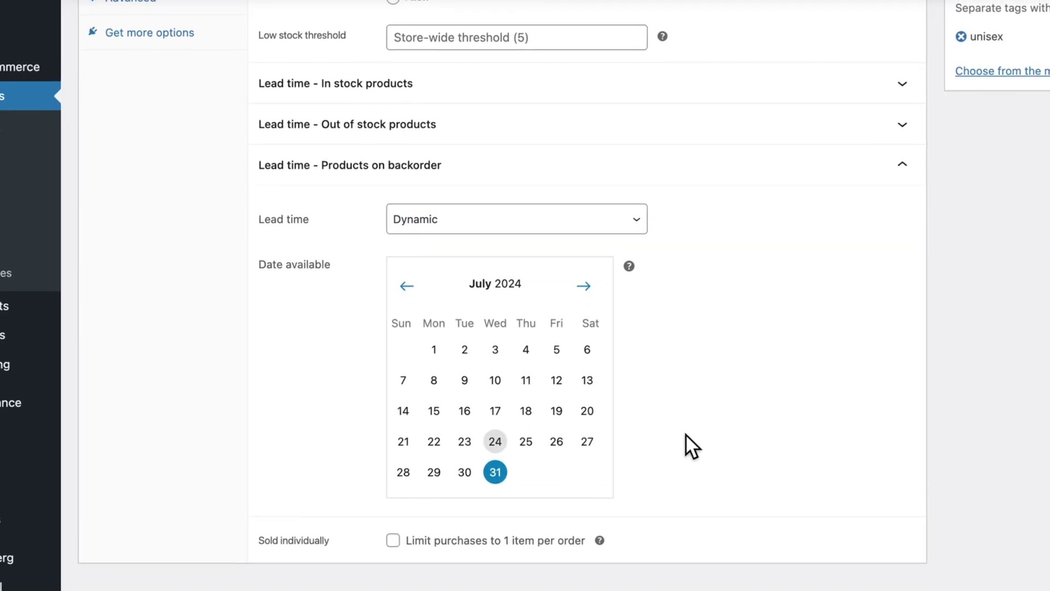
pyautogui.scroll(6, 619, 427)
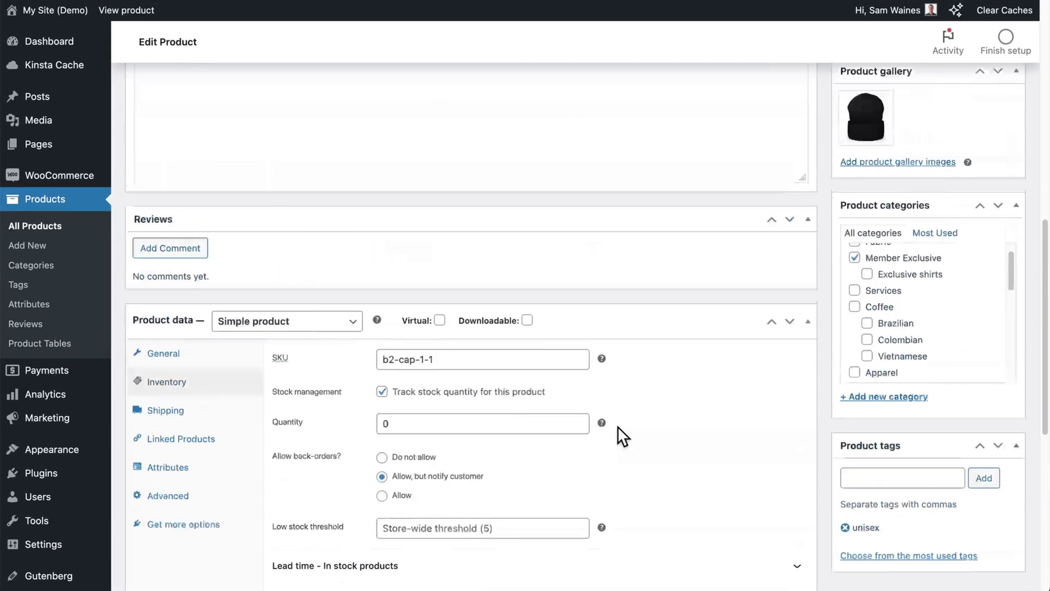
# Update the Barn2 Beanie product and reload its store page to check the backorder lead time
pyautogui.scroll(10, 619, 426)
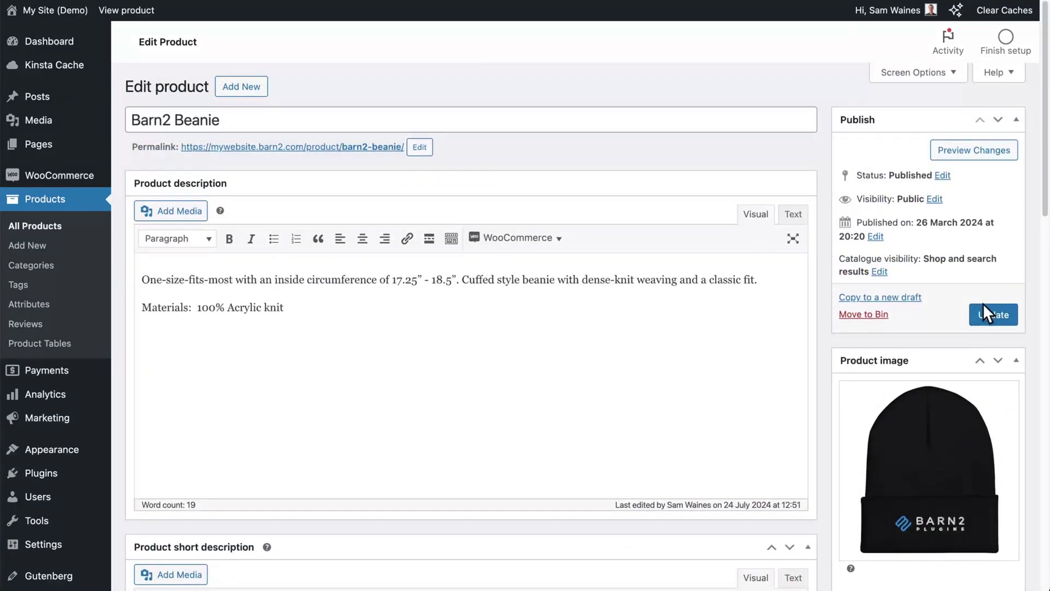
pyautogui.click(984, 307)
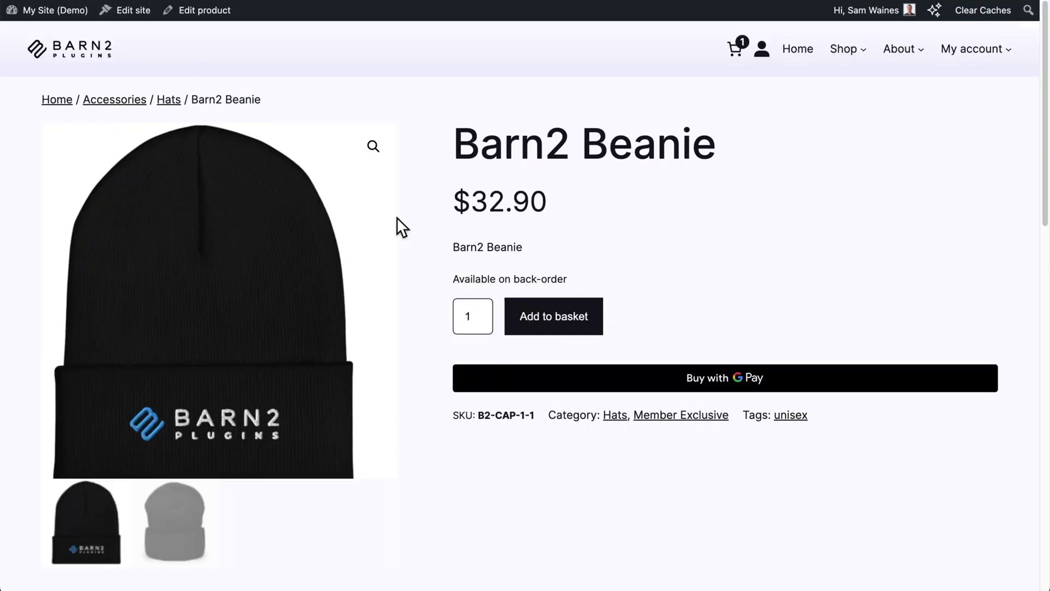
pyautogui.press('super+r')
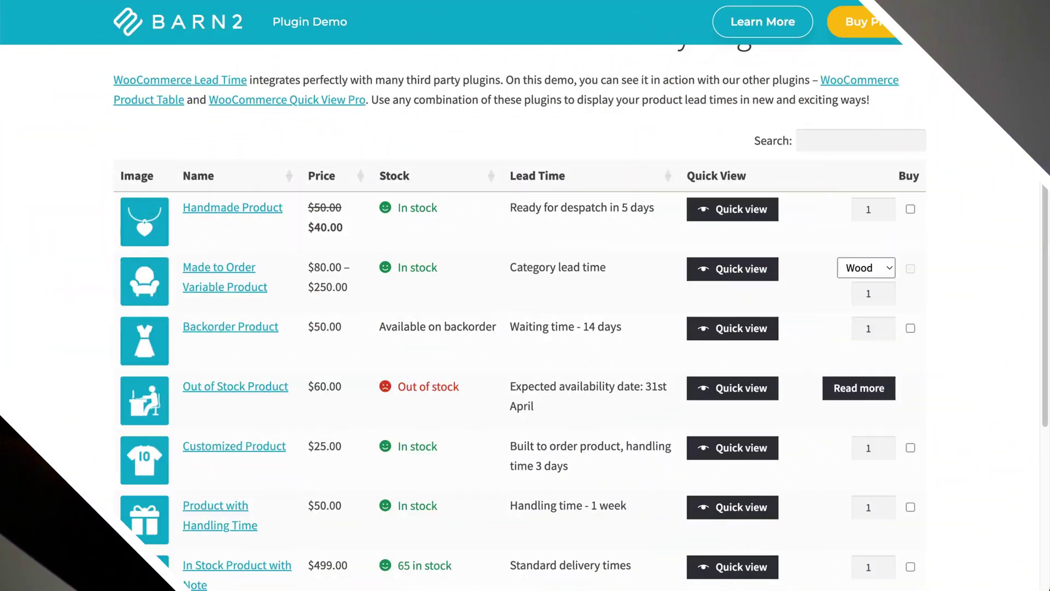
# In the plugin demo's product table, select the Handmade Product and choose the Oak variation of the Made to Order Variable Product
pyautogui.scroll(-1, 972, 99)
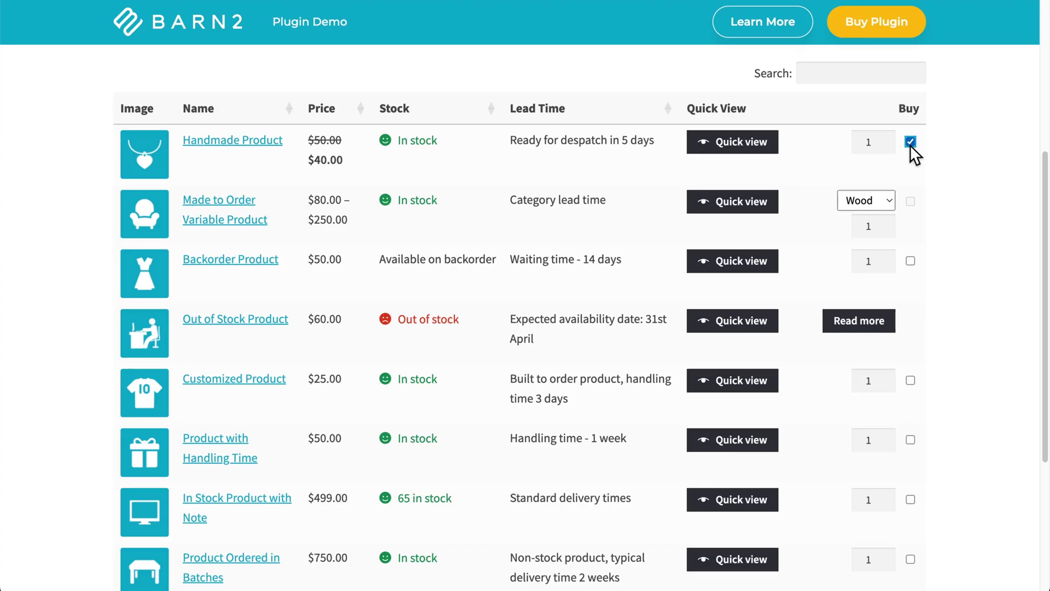
pyautogui.click(884, 202)
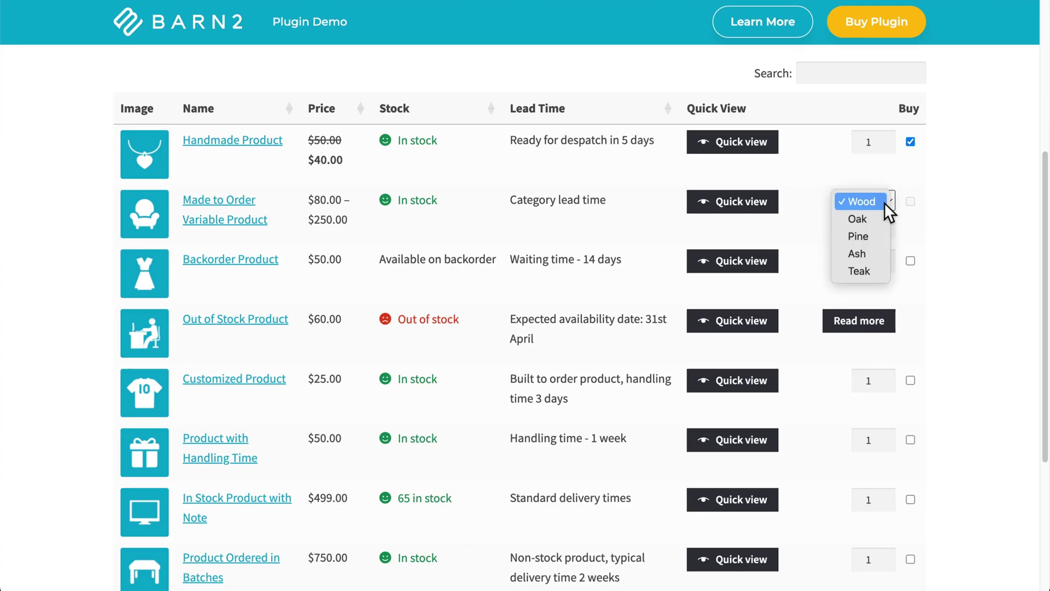
pyautogui.click(869, 218)
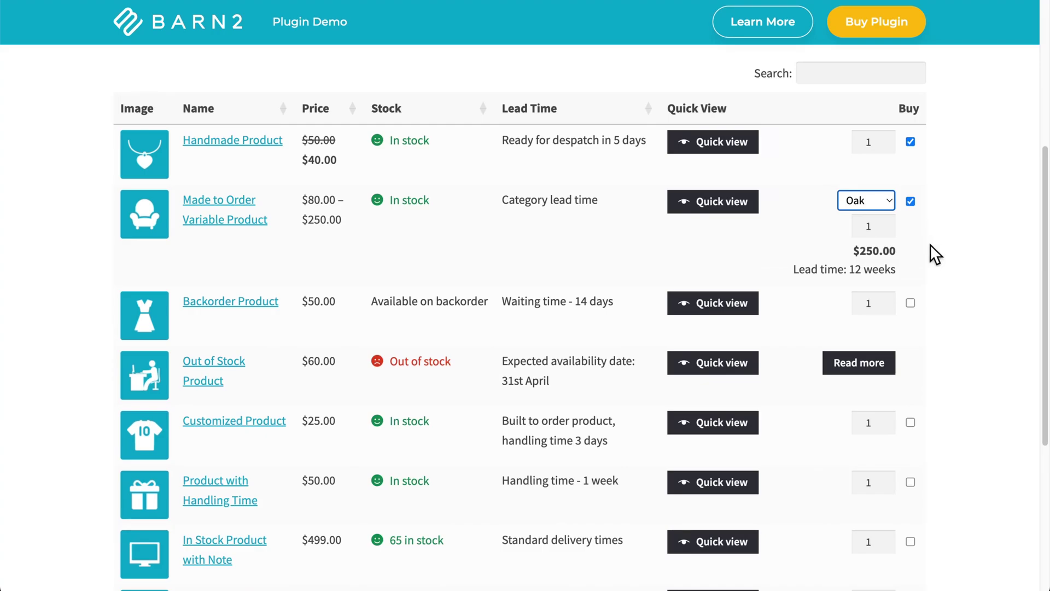
# Select the Backorder Product as well and add all selected products to the cart
pyautogui.scroll(-2, 930, 244)
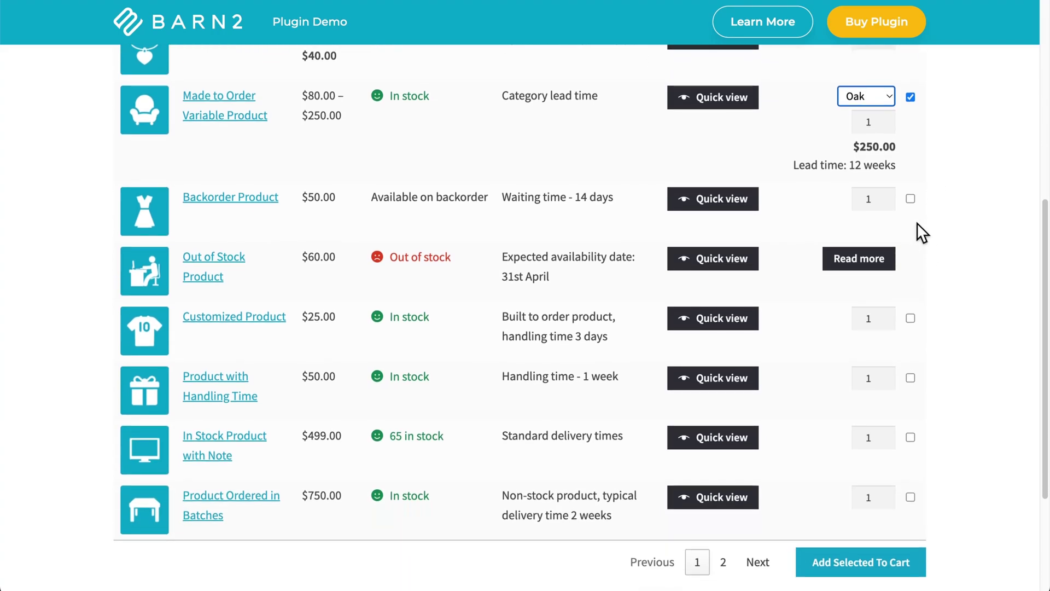
pyautogui.click(910, 199)
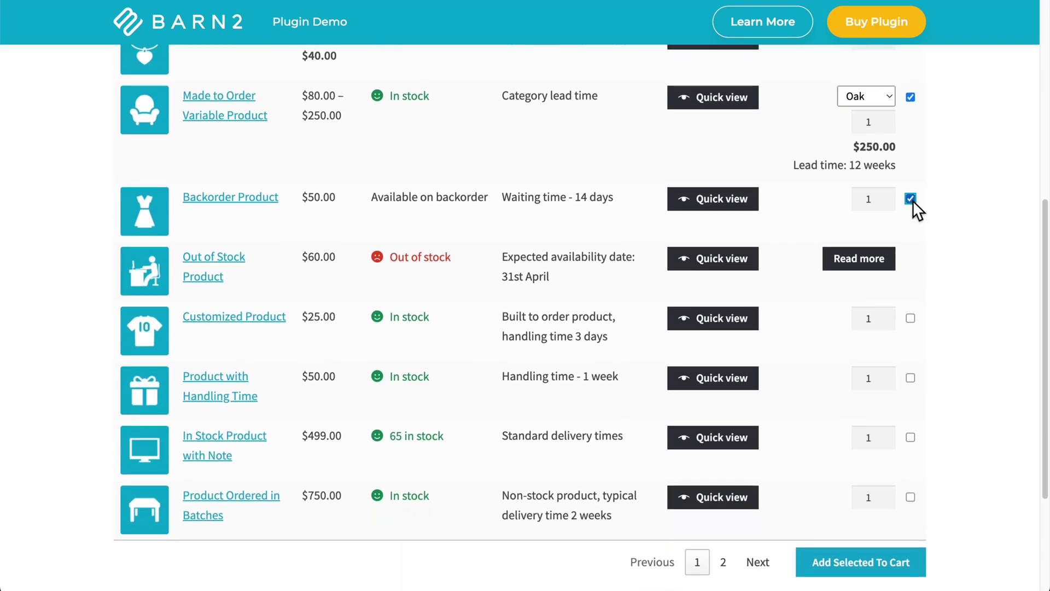
pyautogui.scroll(-2, 913, 201)
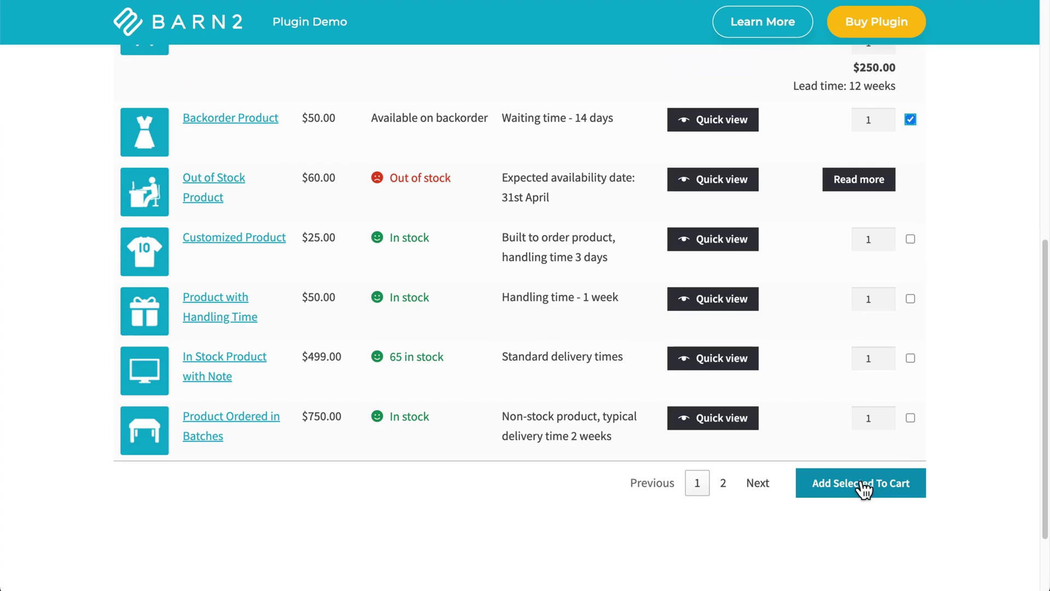
pyautogui.click(864, 489)
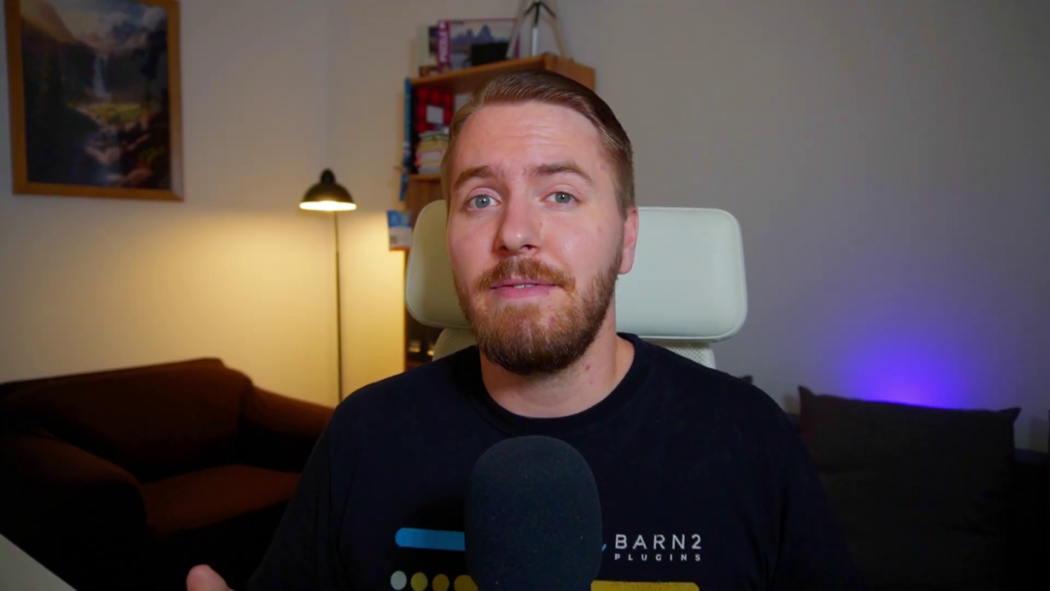